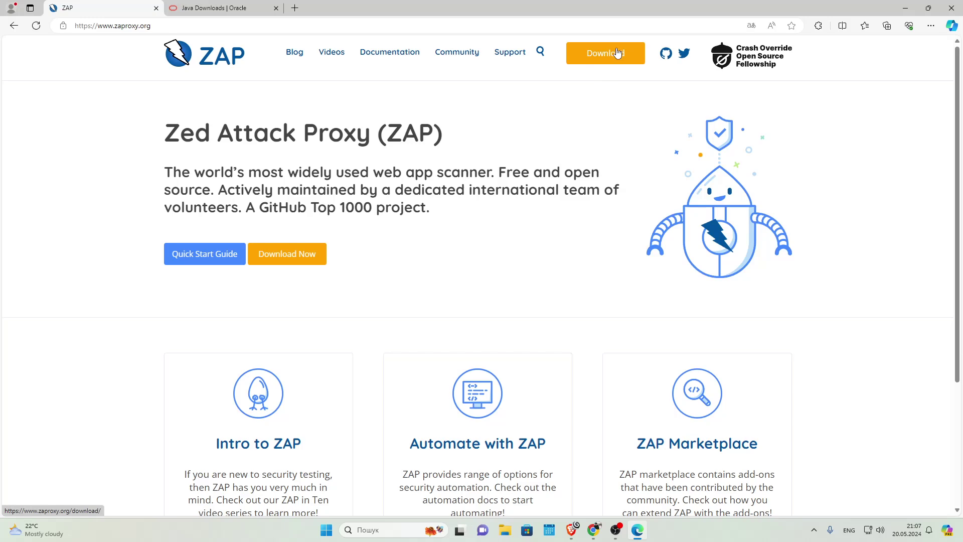
# Download the Windows (64) Installer of ZAP 2.15.0 from the ZAP download page
pyautogui.click(612, 56)
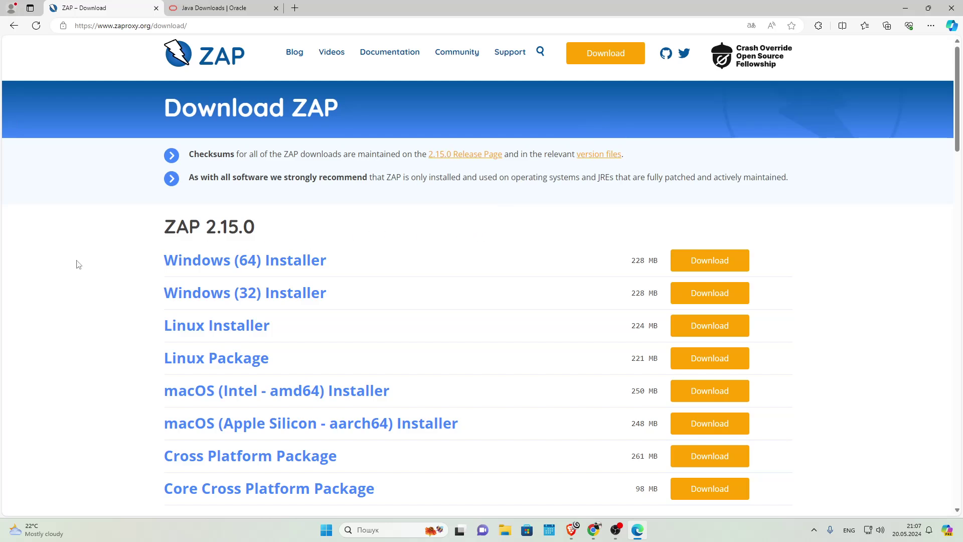
pyautogui.scroll(-1, 78, 265)
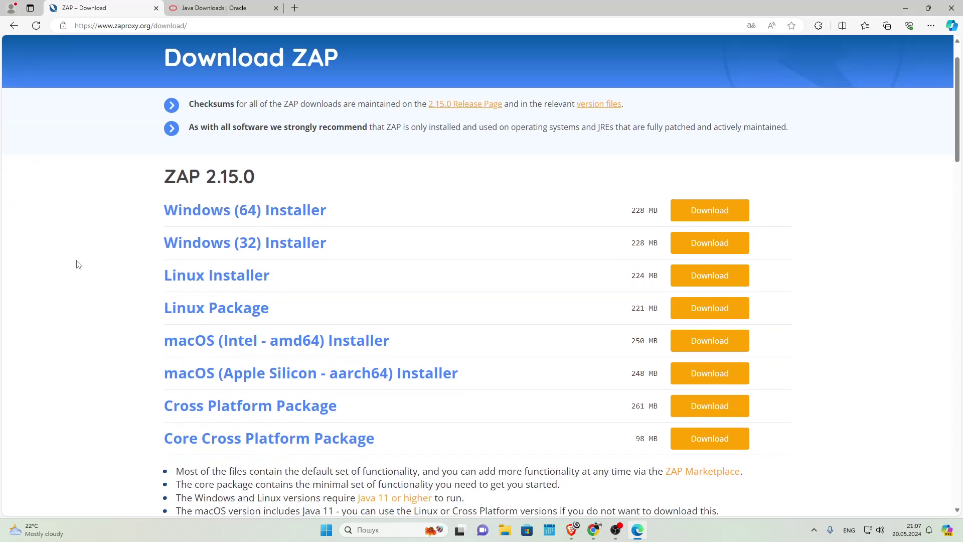
pyautogui.moveTo(378, 440)
pyautogui.mouseDown()
pyautogui.moveTo(296, 439)
pyautogui.moveTo(166, 309)
pyautogui.moveTo(170, 209)
pyautogui.moveTo(242, 405)
pyautogui.moveTo(173, 438)
pyautogui.moveTo(378, 438)
pyautogui.mouseUp()
pyautogui.moveTo(162, 211); pyautogui.dragTo(425, 213)
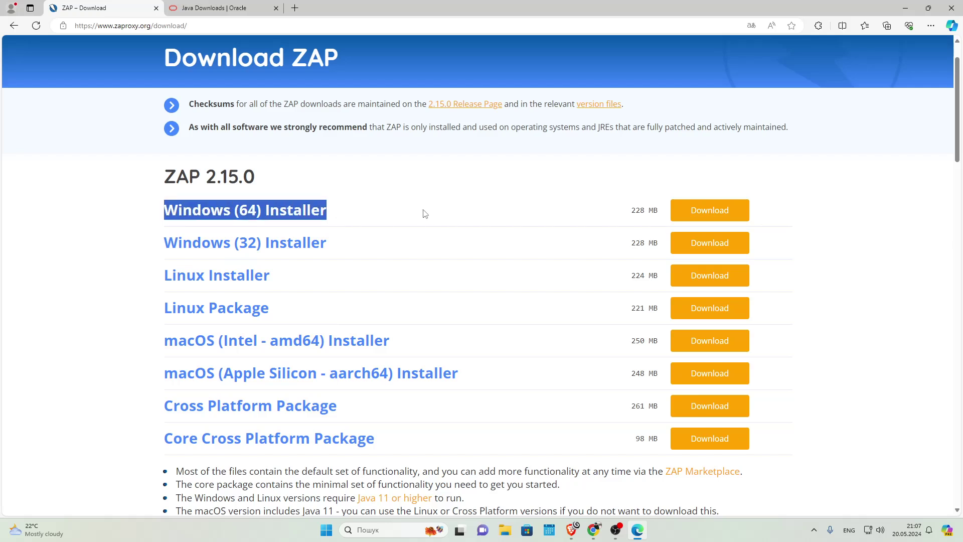
pyautogui.click(707, 216)
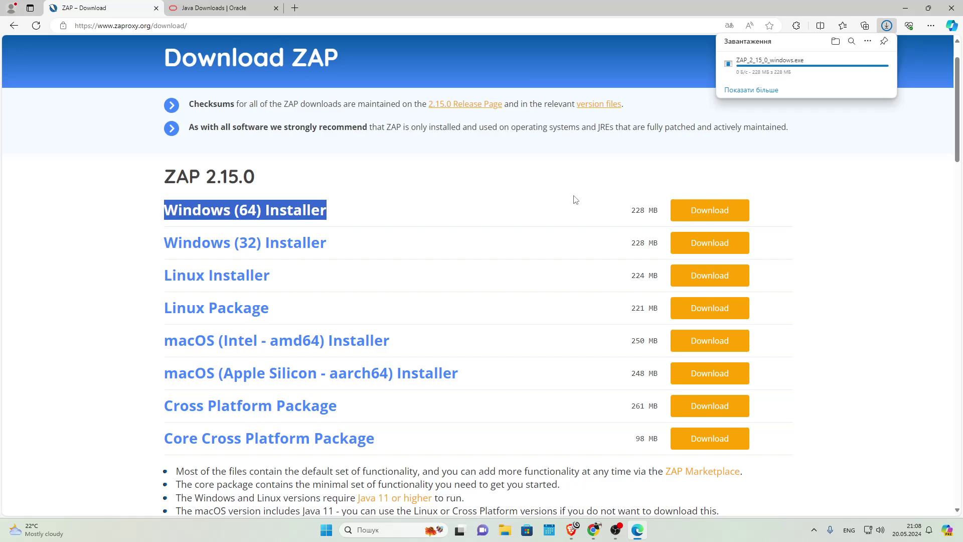
pyautogui.click(526, 198)
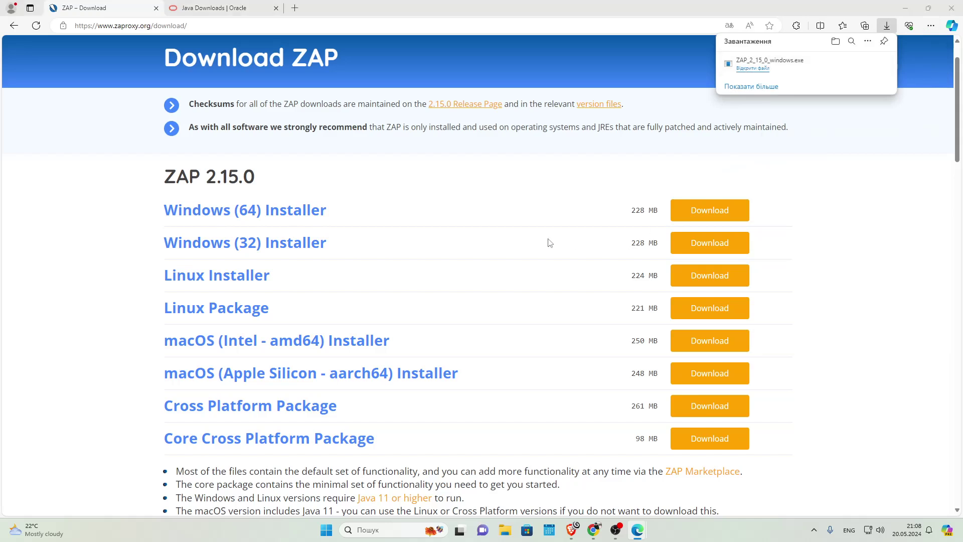
# Run the downloaded ZAP_2_15_0_windows.exe and accept the license agreement to reach the installation type choice
pyautogui.click(750, 69)
pyautogui.click(502, 275)
pyautogui.click(453, 299)
pyautogui.click(499, 297)
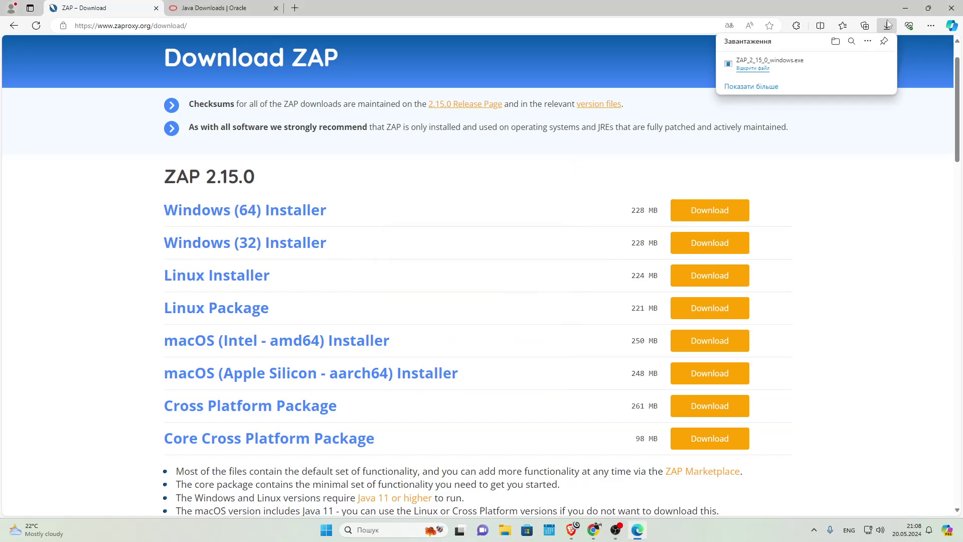
pyautogui.click(543, 363)
pyautogui.click(386, 325)
pyautogui.click(542, 366)
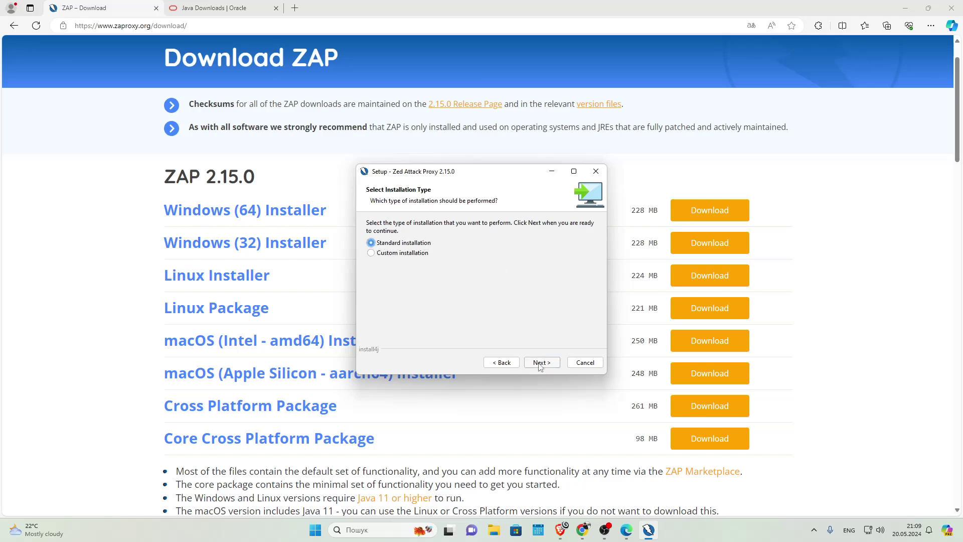
# Install Zed Attack Proxy 2.15.0 with the Standard installation type and finish the setup wizard
pyautogui.click(539, 363)
pyautogui.moveTo(371, 247); pyautogui.dragTo(492, 312)
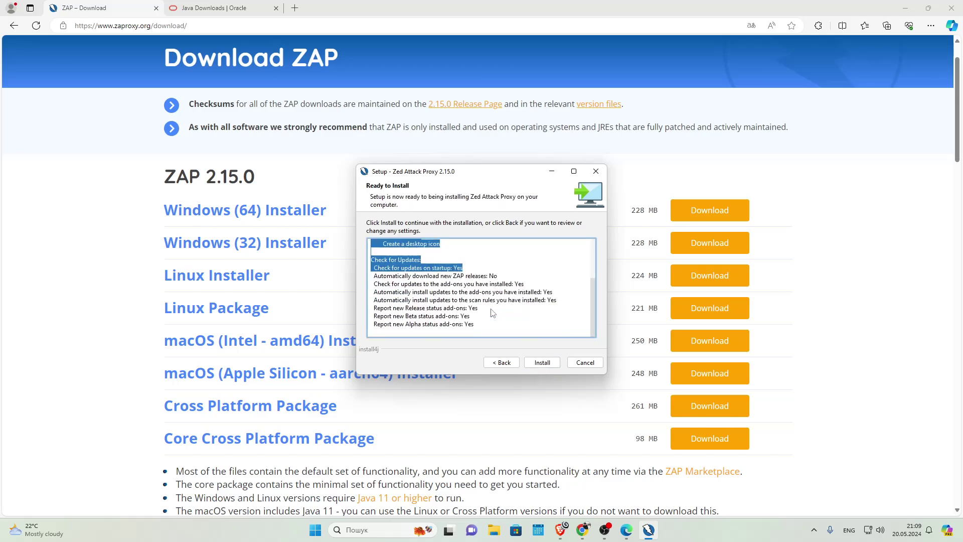
pyautogui.click(543, 362)
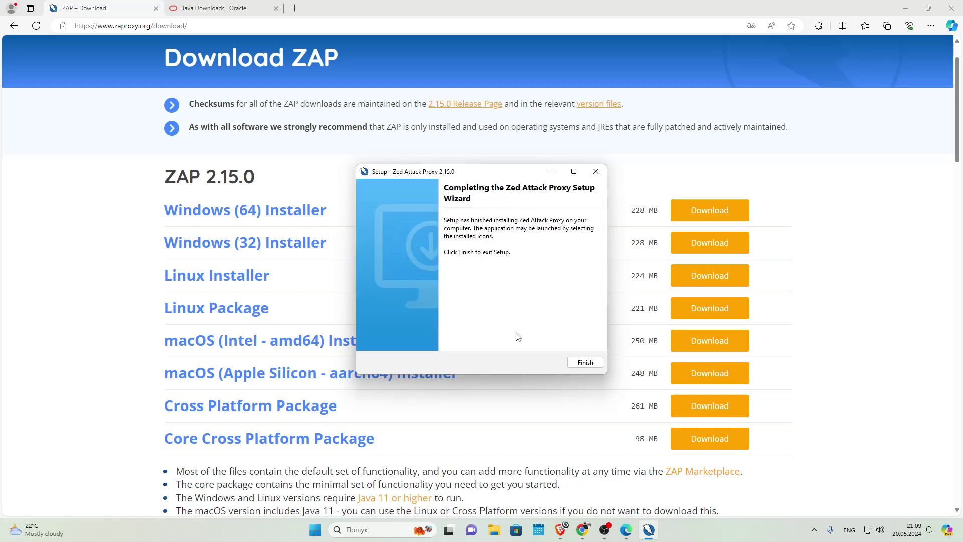
pyautogui.press('Return')
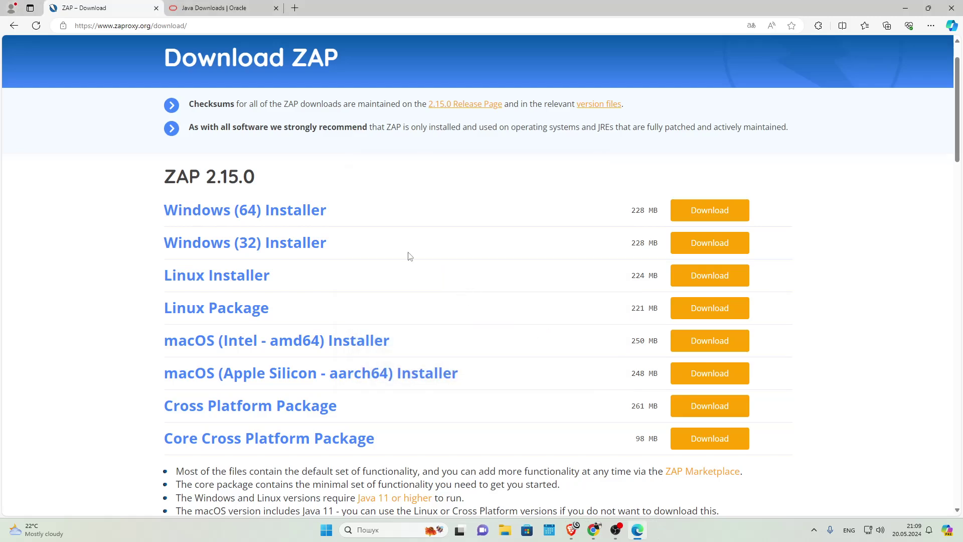
# Download the Windows x64 Installer of JDK 22 from Oracle's Java downloads page
pyautogui.hotkey('ctrl', 'Tab')
pyautogui.moveTo(131, 292); pyautogui.dragTo(400, 296)
pyautogui.click(398, 298)
pyautogui.scroll(-5, 399, 296)
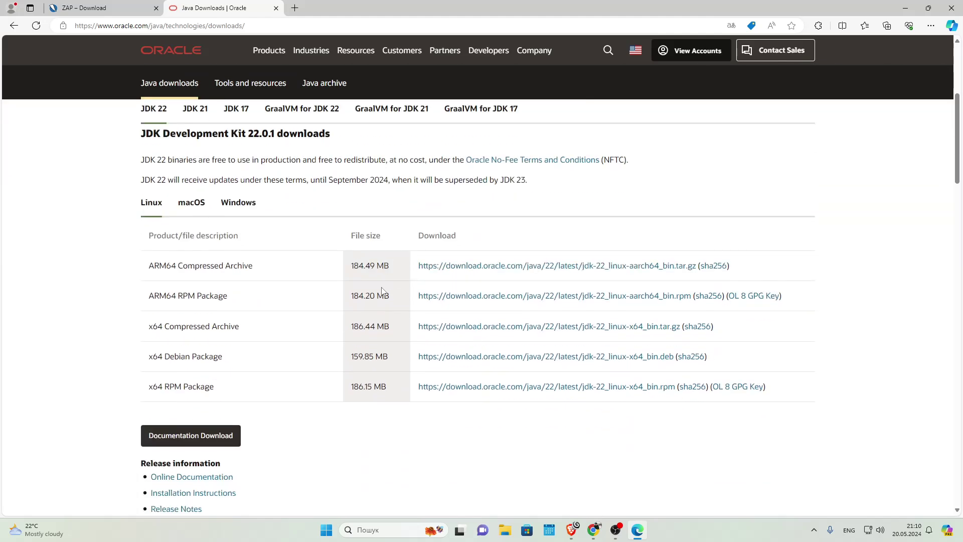
pyautogui.click(240, 207)
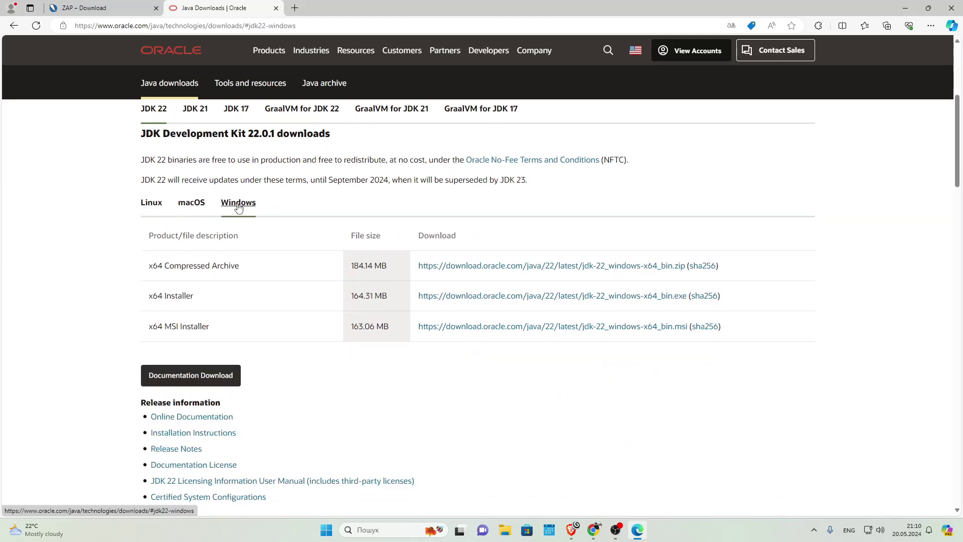
pyautogui.click(529, 296)
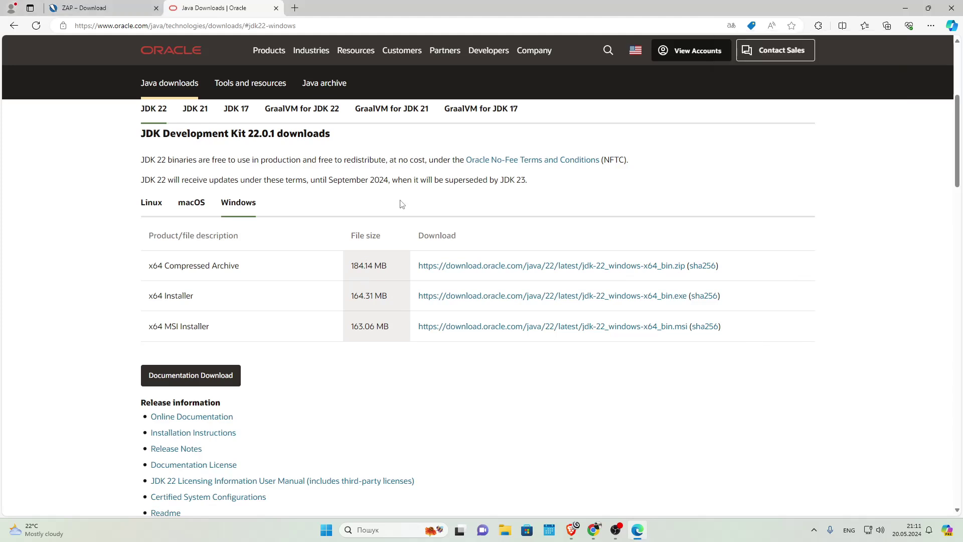
# Install Java SE Development Kit 22.0.1 into the default folder C:\Program Files\Java\jdk-22\ and close the installer
pyautogui.click(548, 342)
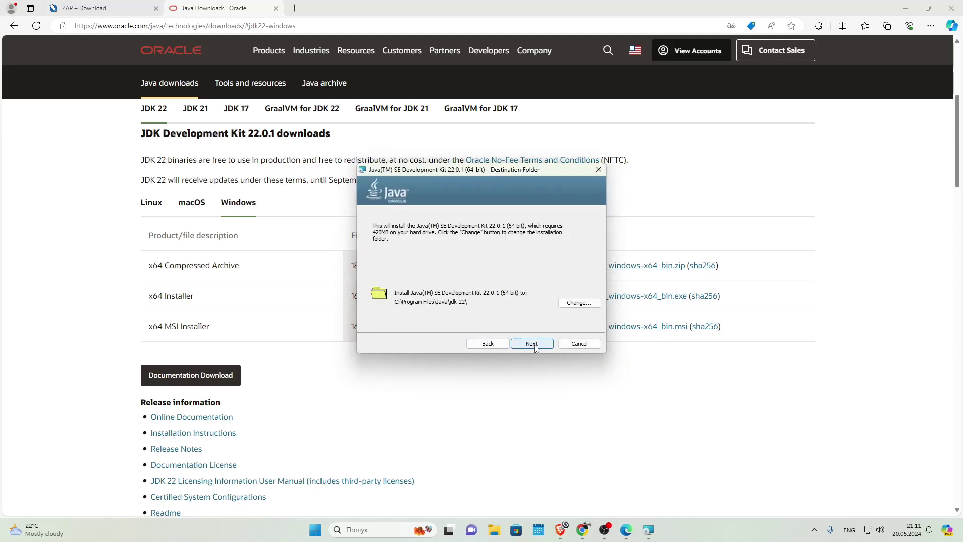
pyautogui.click(533, 345)
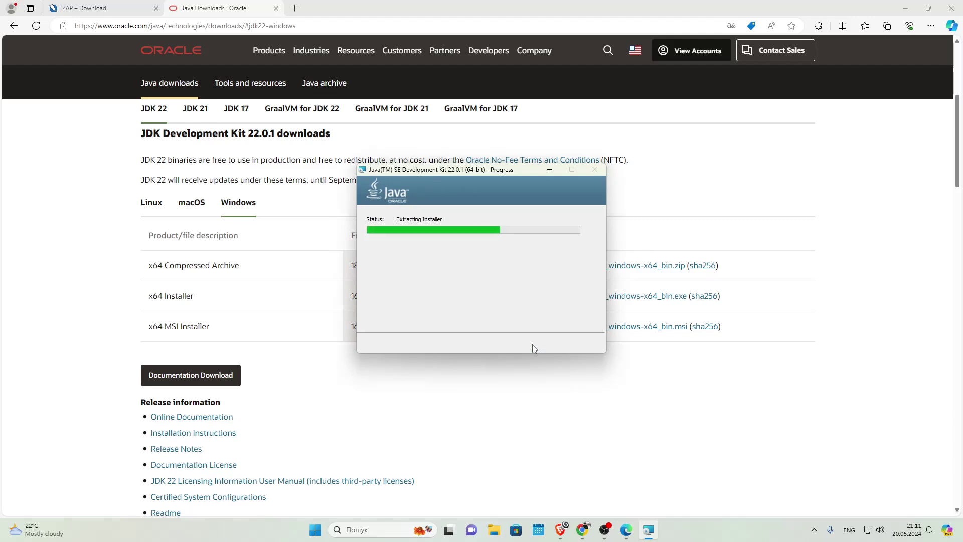
pyautogui.click(532, 343)
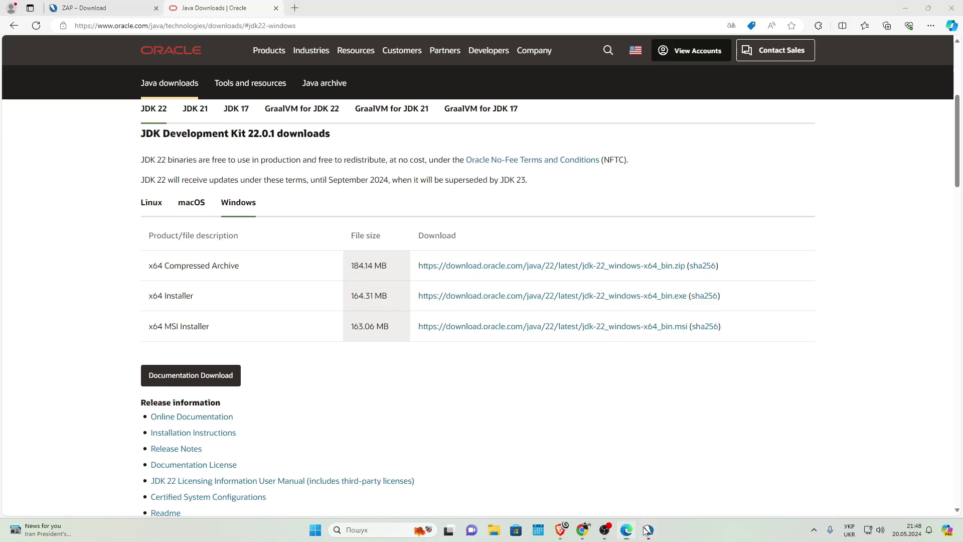
# Switch to ZAP and start it without persisting the session, remembering this choice
pyautogui.click(647, 530)
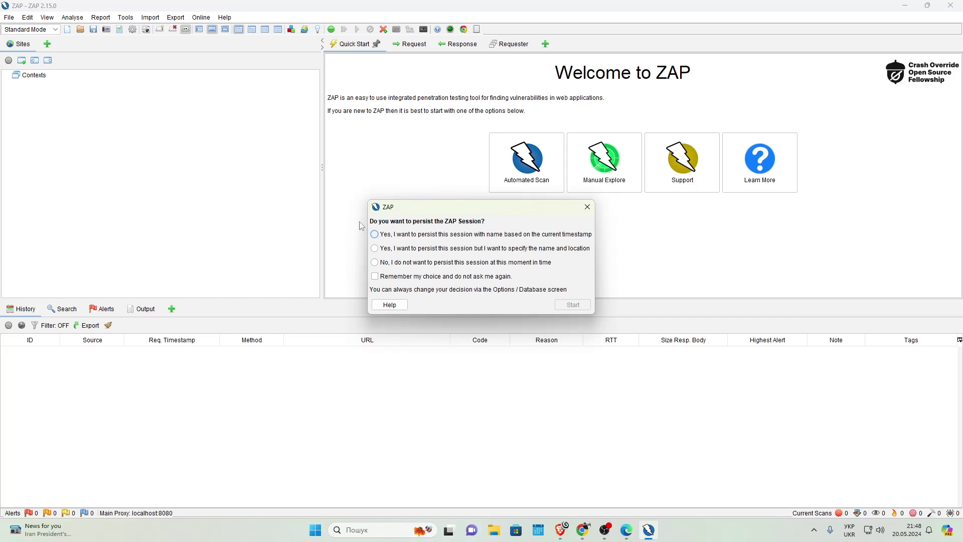
pyautogui.click(375, 234)
pyautogui.click(374, 249)
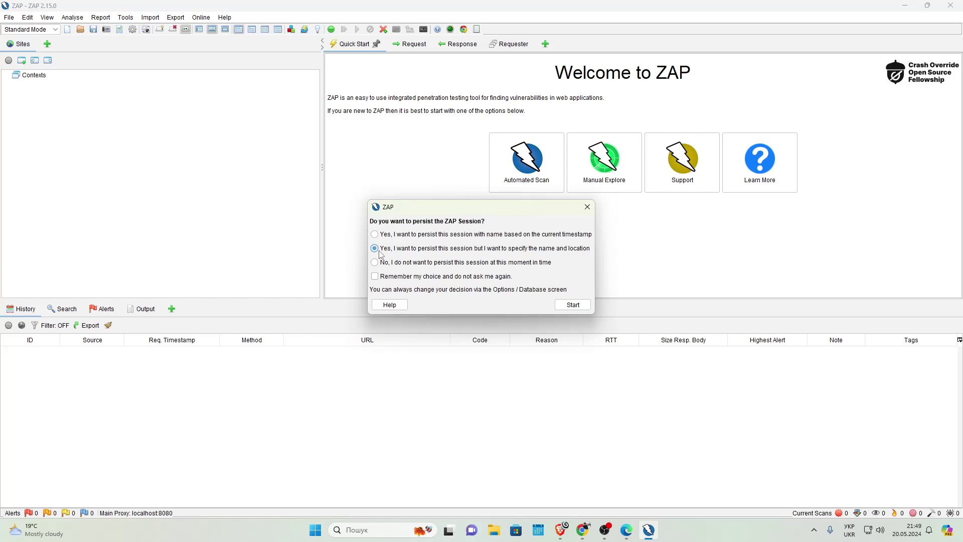
pyautogui.click(375, 264)
pyautogui.click(374, 277)
pyautogui.click(570, 304)
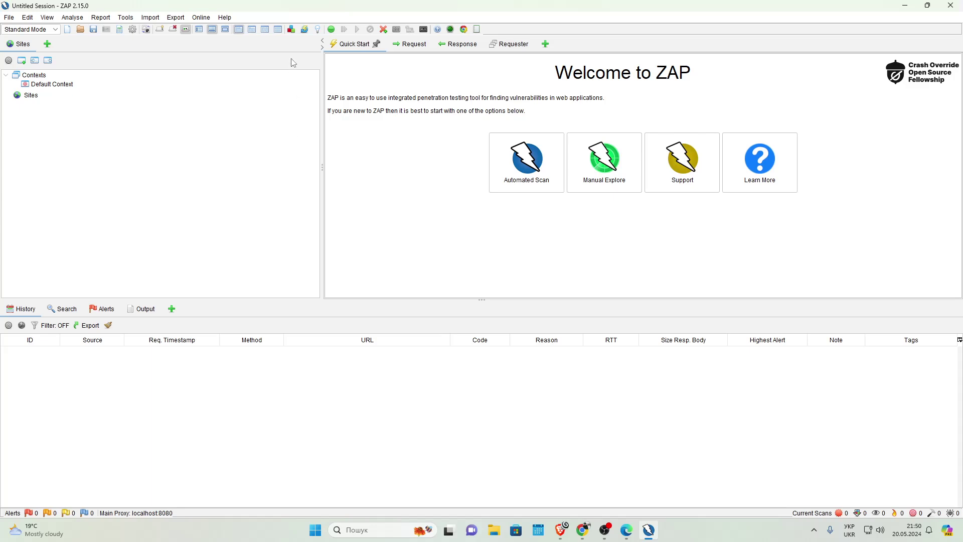
# Review the Alert Filters add-on's status, version, description and changes among the installed add-ons, and close the add-on manager
pyautogui.click(291, 30)
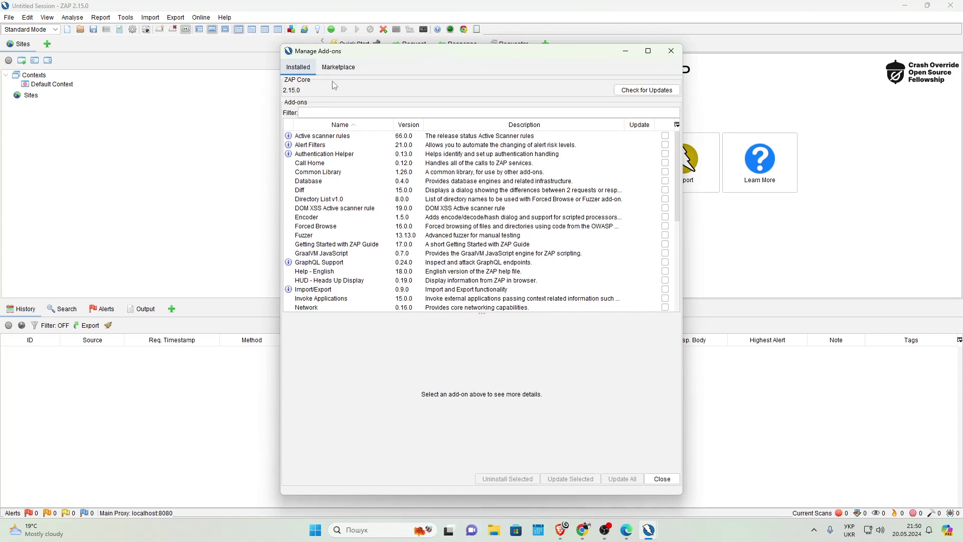
pyautogui.click(331, 144)
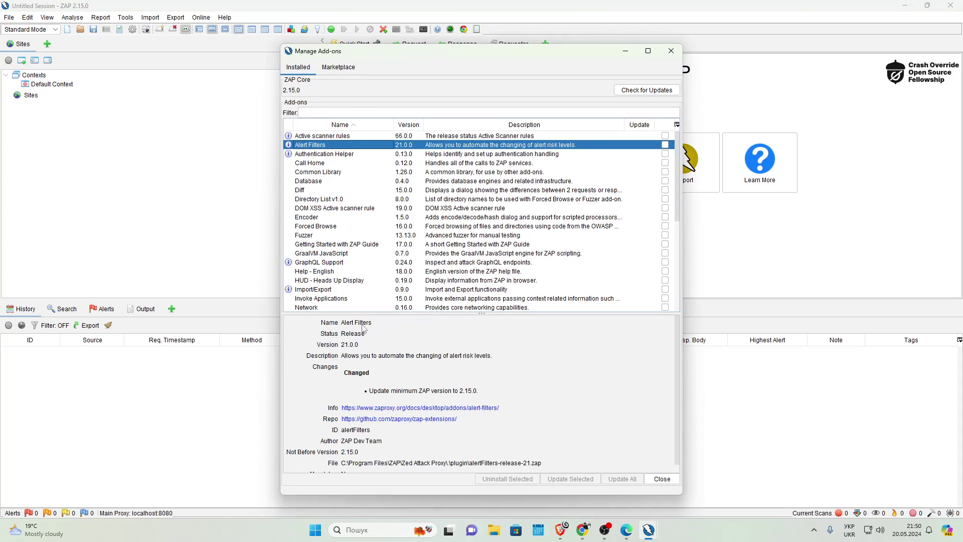
pyautogui.moveTo(342, 325); pyautogui.dragTo(365, 335)
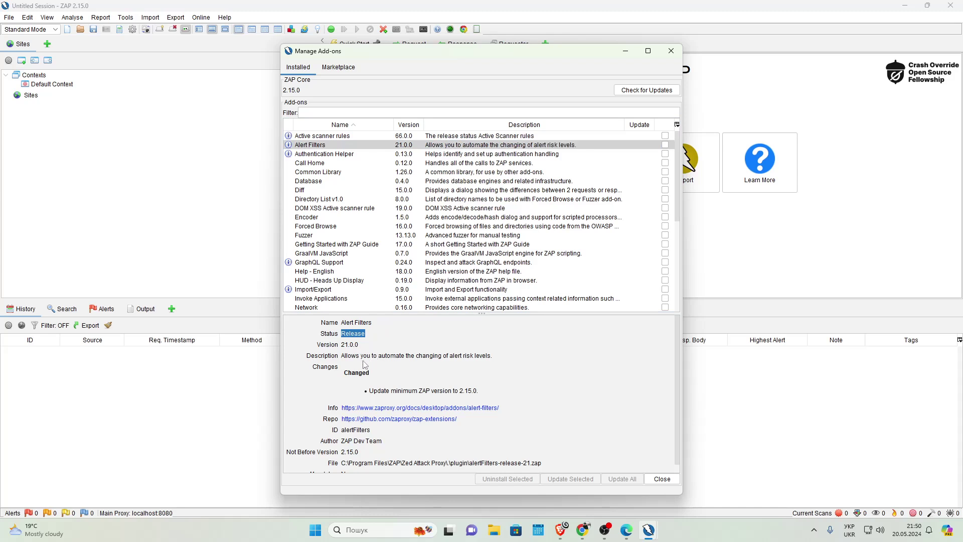
pyautogui.moveTo(355, 345); pyautogui.dragTo(339, 346)
pyautogui.moveTo(481, 392); pyautogui.dragTo(347, 388)
pyautogui.moveTo(492, 356); pyautogui.dragTo(356, 356)
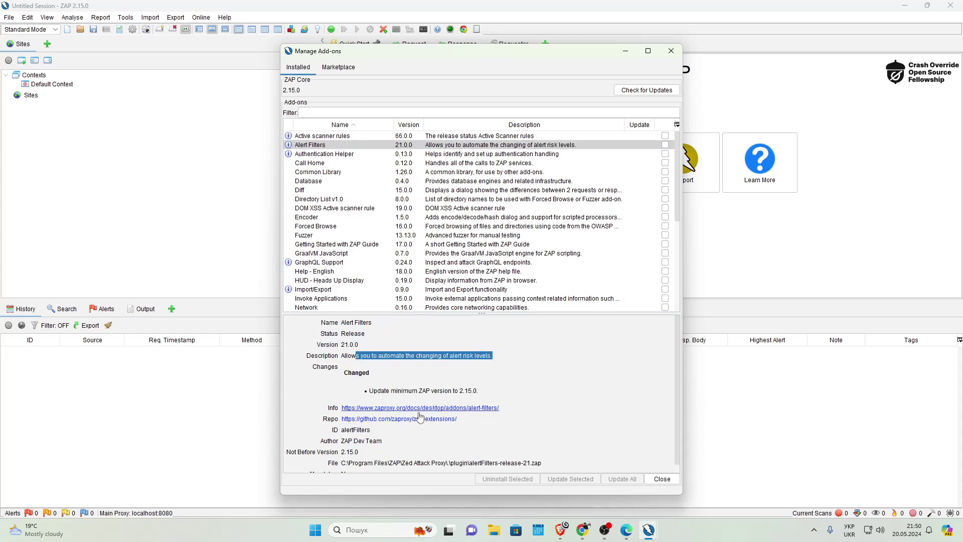
pyautogui.click(480, 436)
pyautogui.click(662, 480)
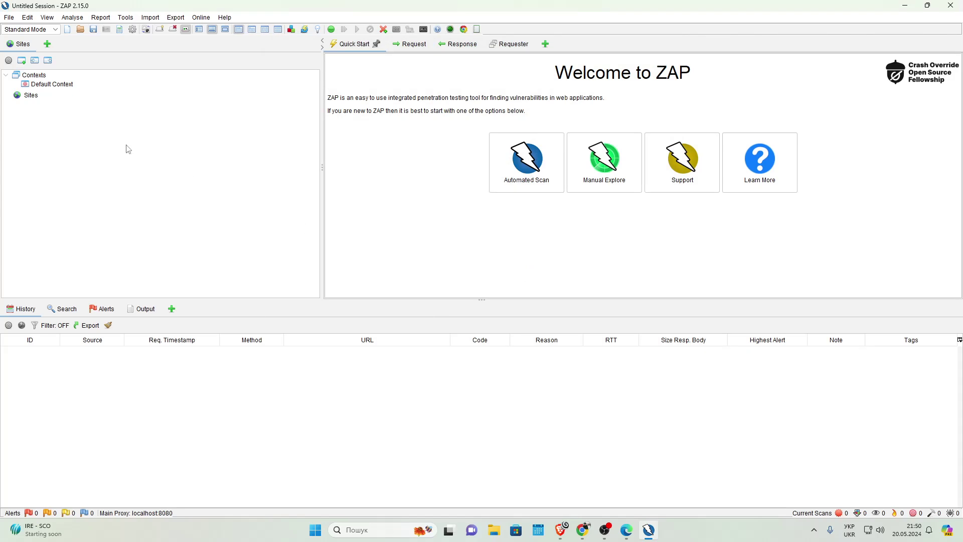
# Start a new policy in the Scan Policy Manager and examine its default alert threshold and attack strength options
pyautogui.click(72, 18)
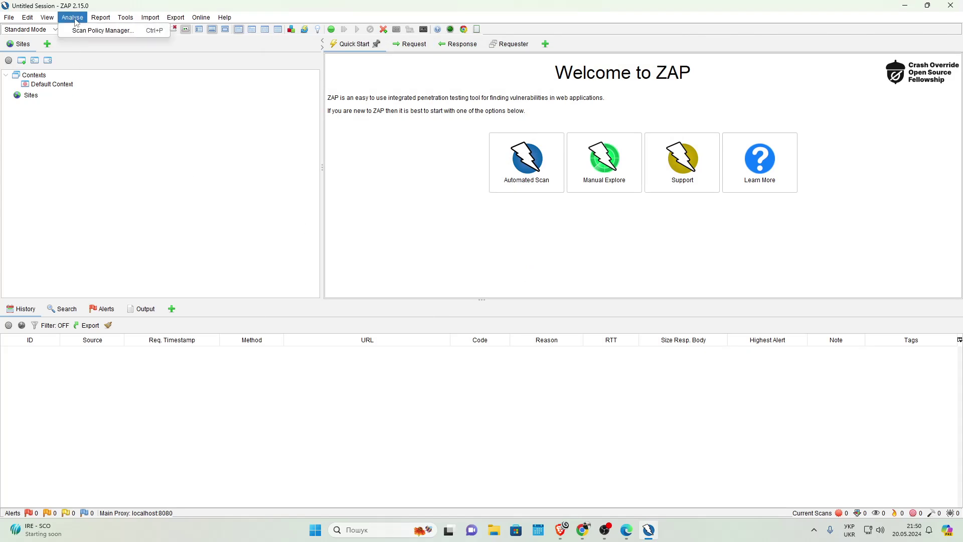
pyautogui.click(78, 31)
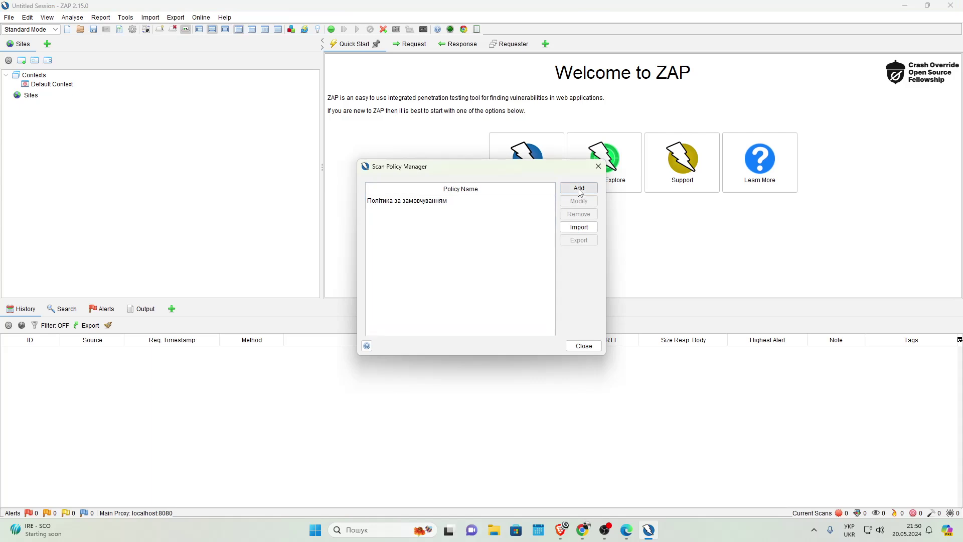
pyautogui.click(576, 187)
pyautogui.click(503, 205)
pyautogui.click(494, 252)
pyautogui.click(499, 217)
pyautogui.click(499, 217)
pyautogui.click(500, 218)
pyautogui.click(499, 217)
pyautogui.click(499, 206)
pyautogui.click(498, 240)
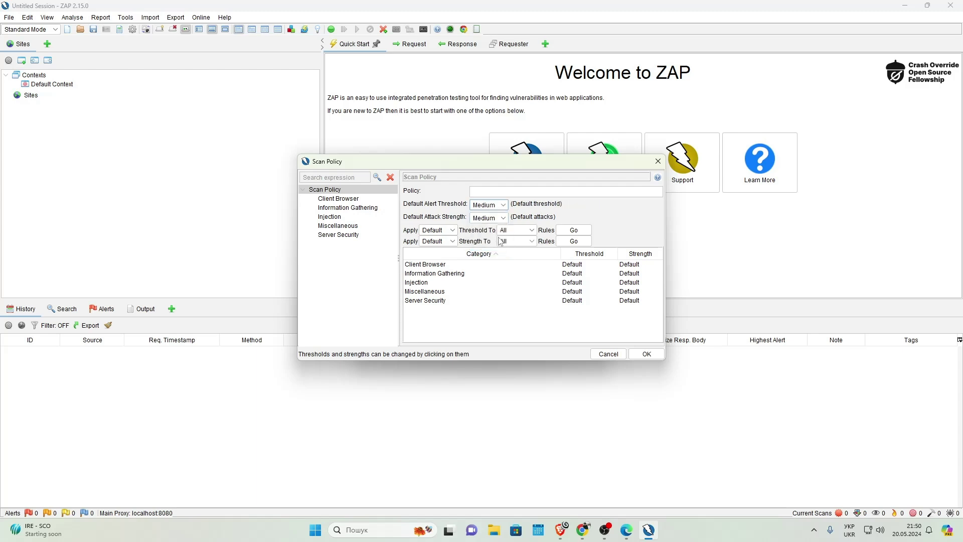
# Try to save the scan policy without a name, cancel it and close the Scan Policy Manager
pyautogui.click(645, 354)
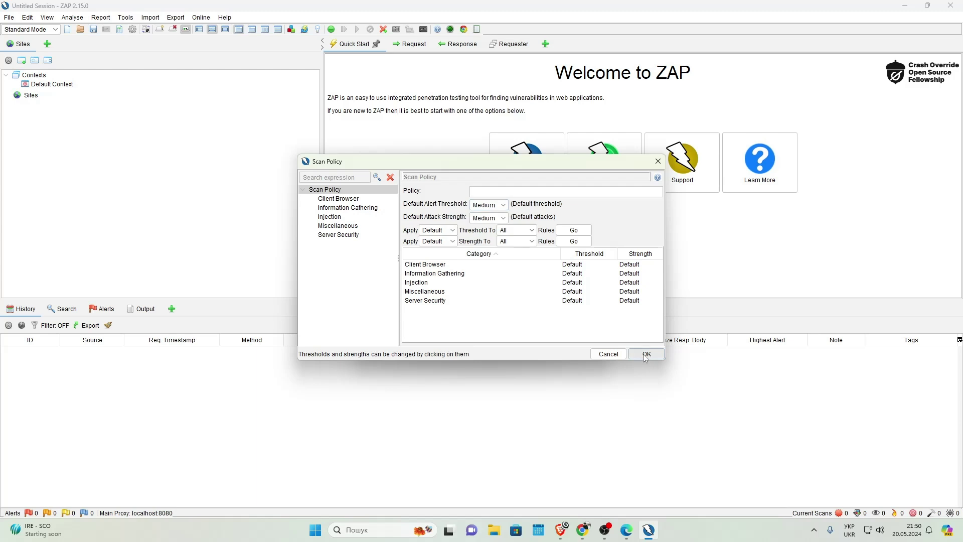
pyautogui.click(523, 277)
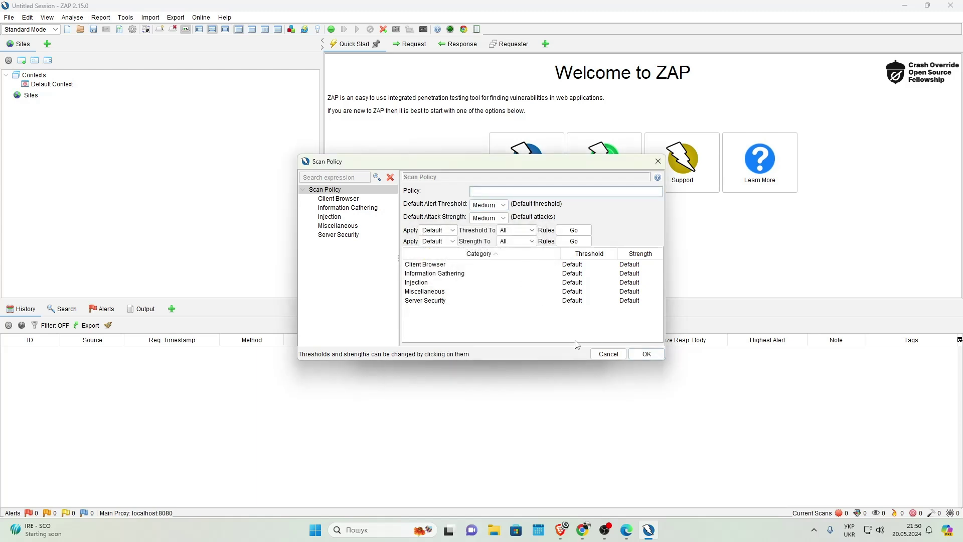
pyautogui.click(603, 354)
pyautogui.click(595, 162)
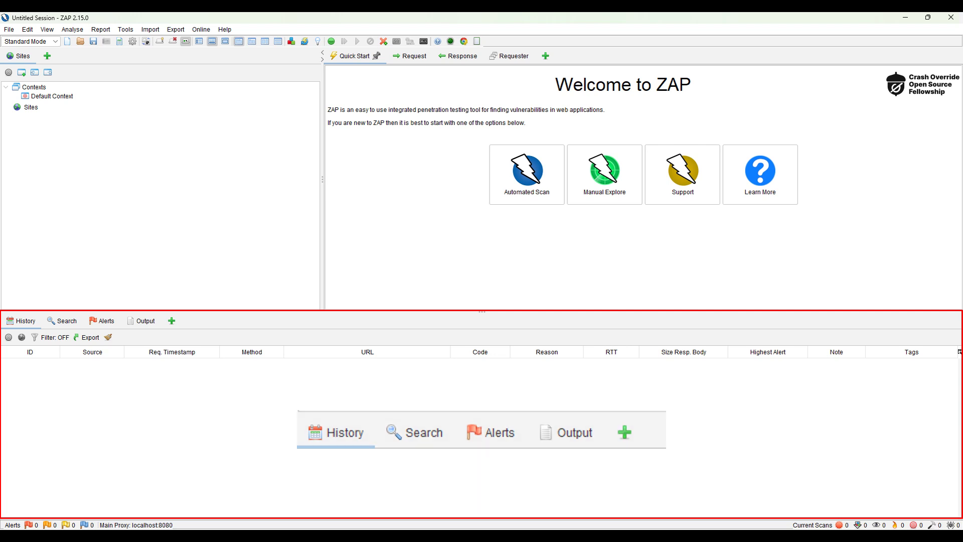
pyautogui.click(172, 321)
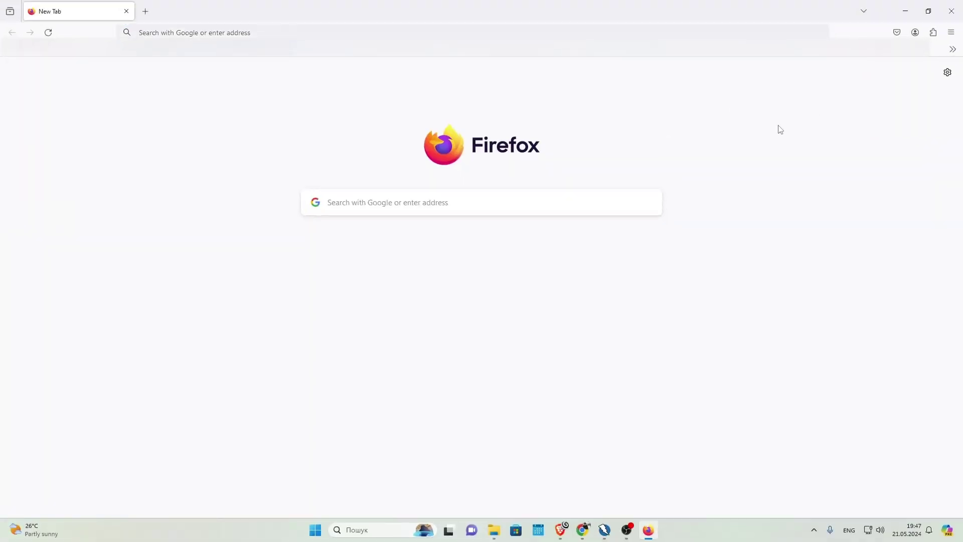
# Open the proxy connection settings from Network Settings in Firefox's general settings
pyautogui.click(951, 33)
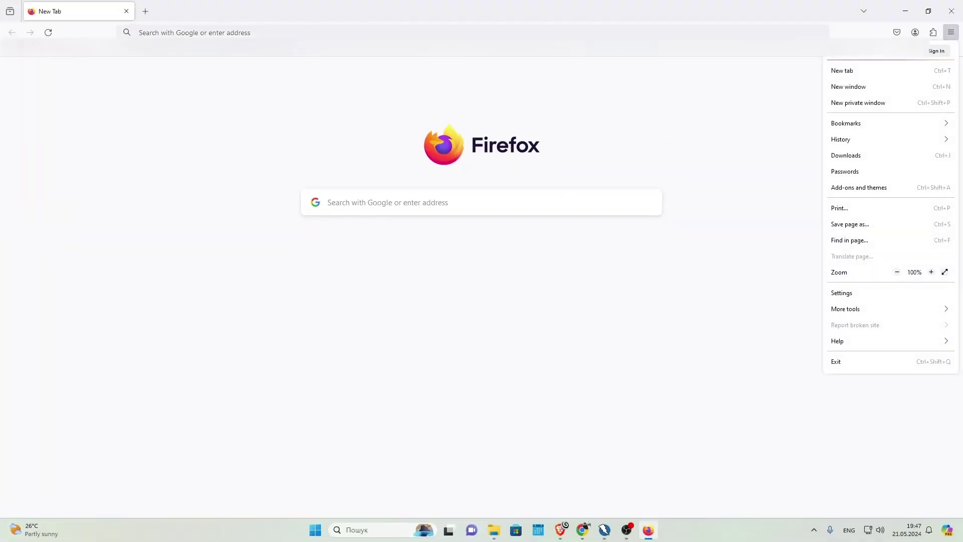
pyautogui.click(852, 297)
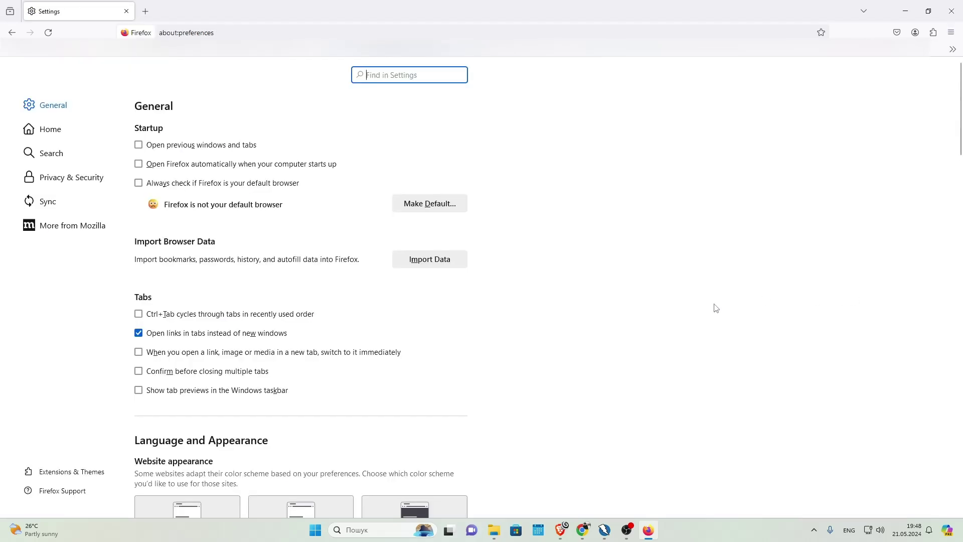
pyautogui.scroll(-20, 286, 319)
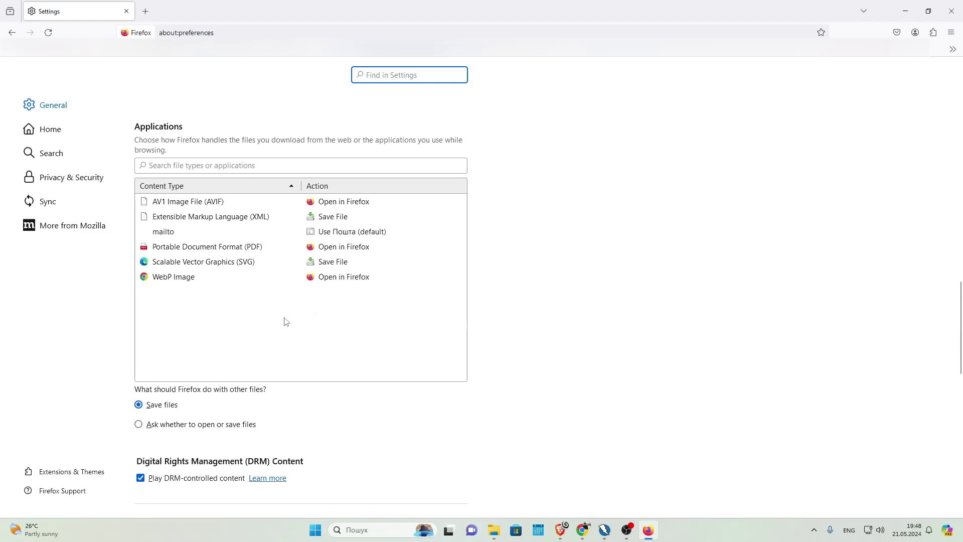
pyautogui.scroll(-10, 286, 321)
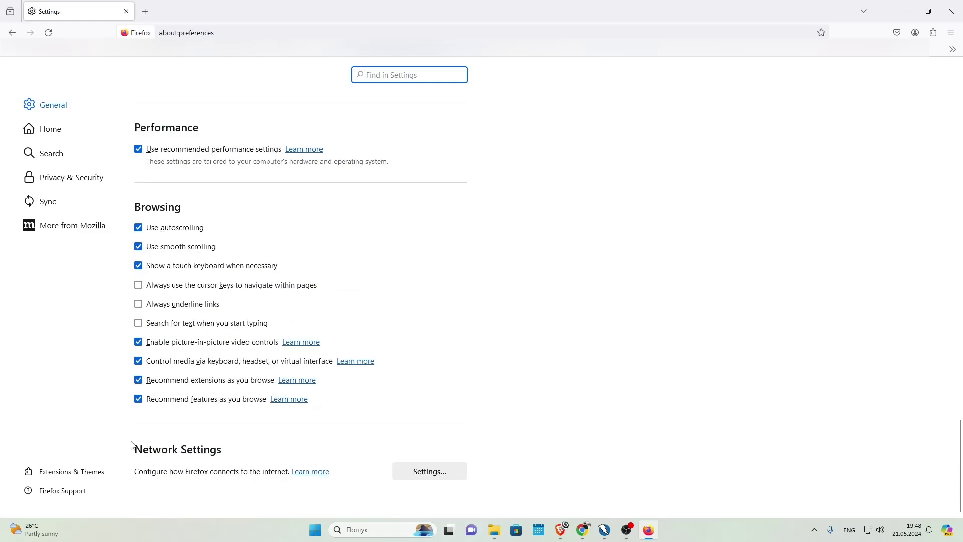
pyautogui.moveTo(134, 445); pyautogui.dragTo(227, 453)
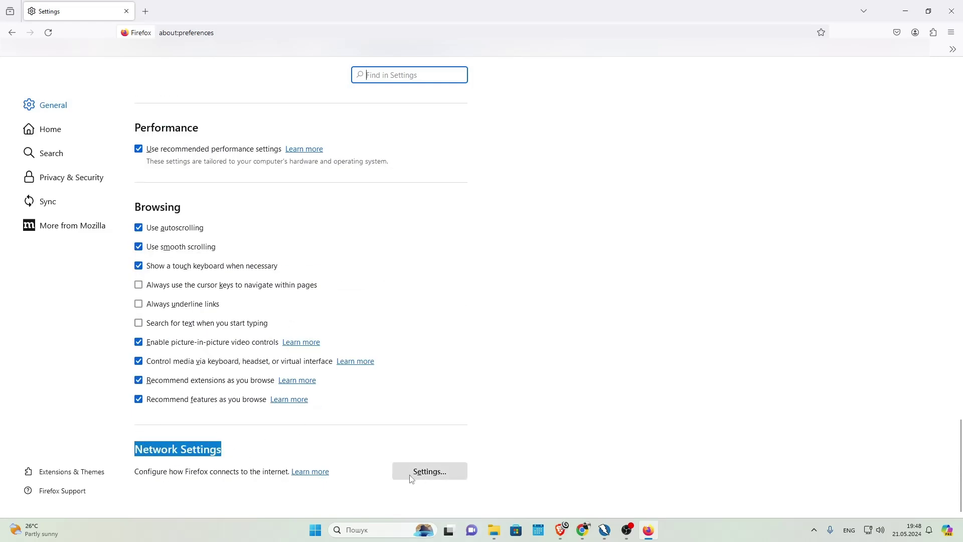
pyautogui.click(434, 474)
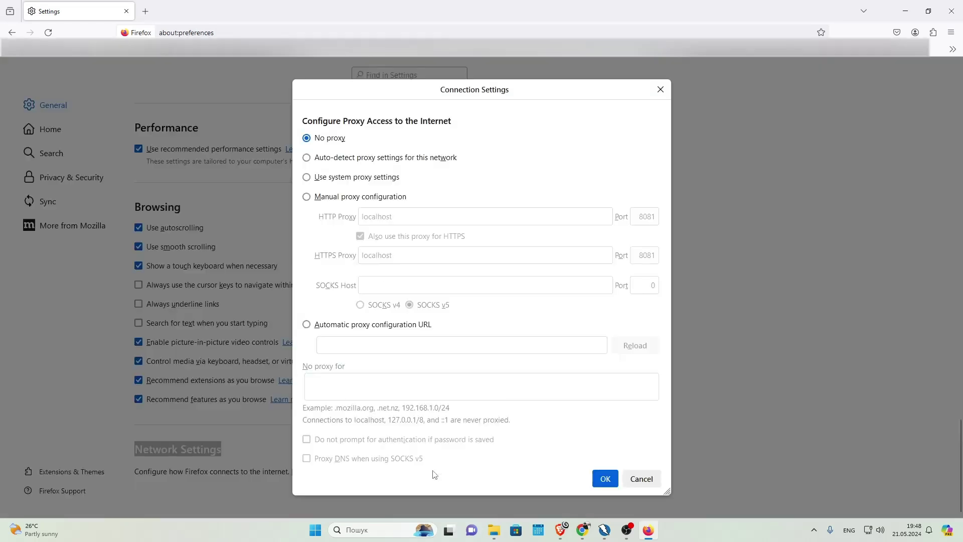
# Enable manual proxy configuration with localhost on port 8081, also used for HTTPS, and save the connection settings
pyautogui.click(307, 197)
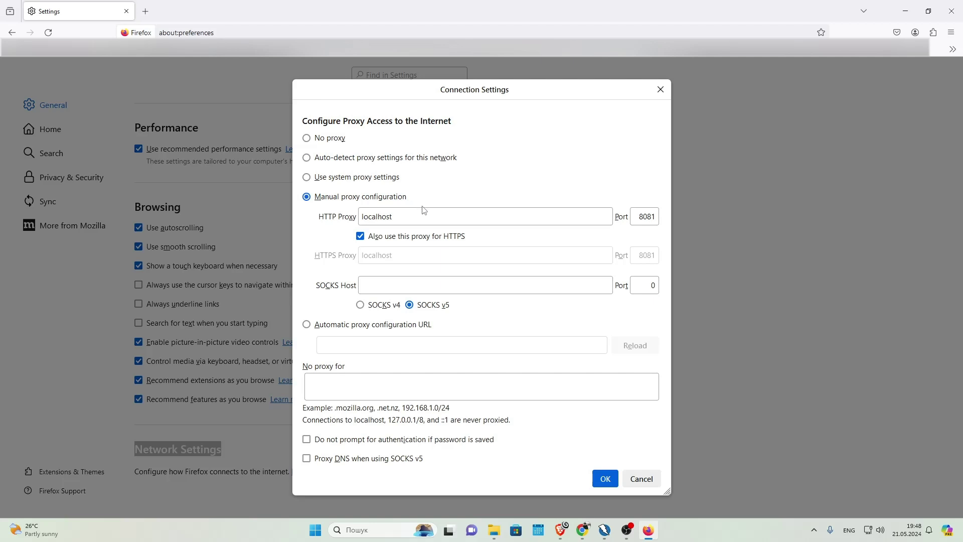
pyautogui.moveTo(655, 219); pyautogui.dragTo(619, 221)
pyautogui.click(468, 221)
pyautogui.moveTo(468, 220); pyautogui.dragTo(360, 220)
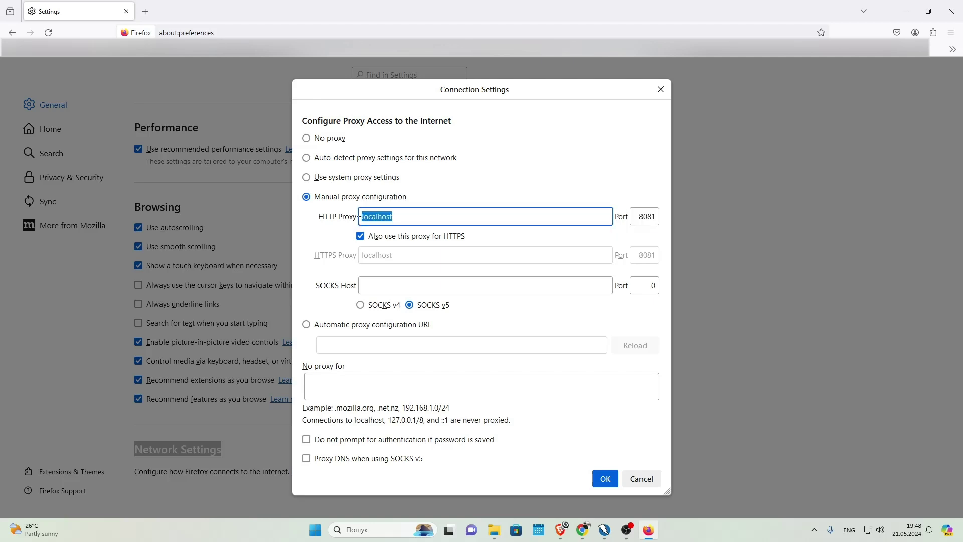
pyautogui.click(425, 221)
pyautogui.click(605, 479)
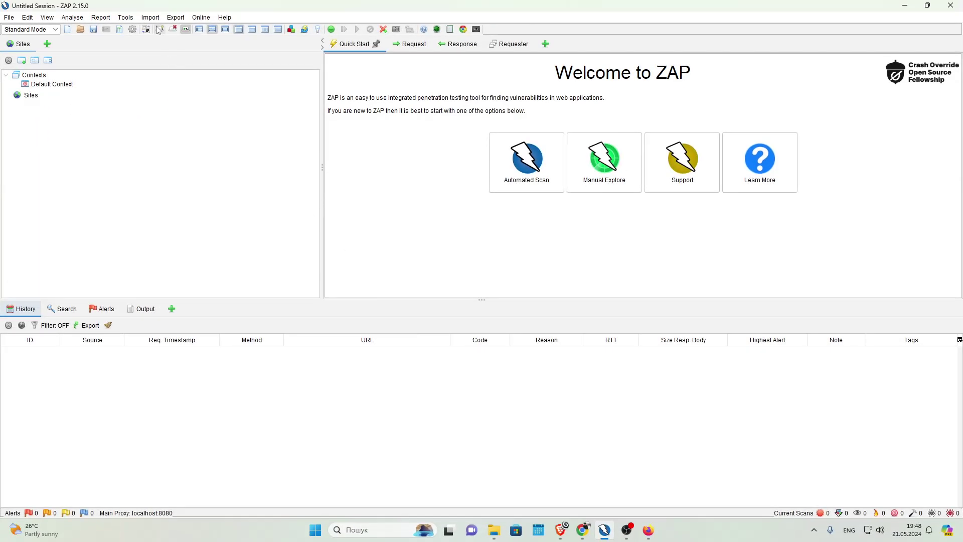
# Switch to ZAP and show the Local Servers/Proxies settings of the Network options
pyautogui.click(126, 17)
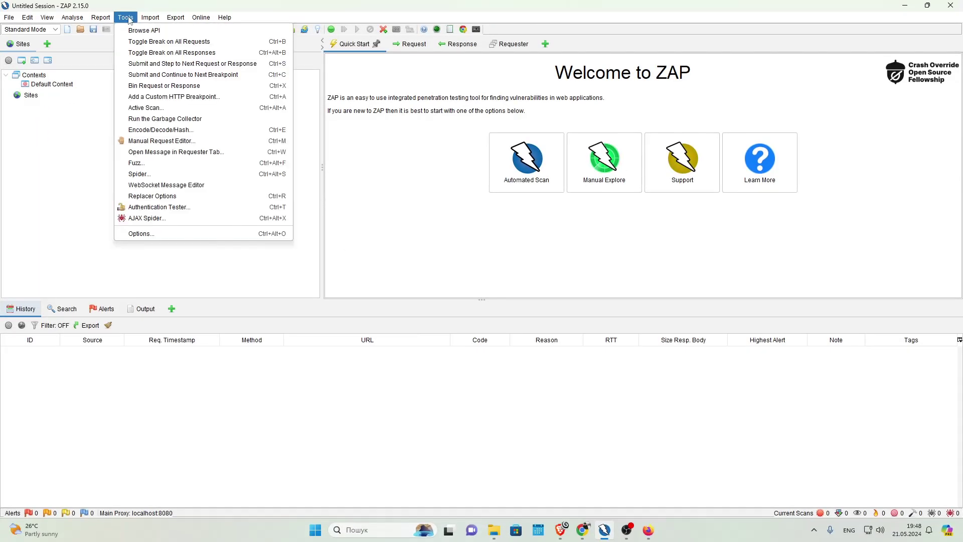
pyautogui.click(140, 234)
pyautogui.moveTo(396, 208); pyautogui.dragTo(395, 297)
pyautogui.click(325, 209)
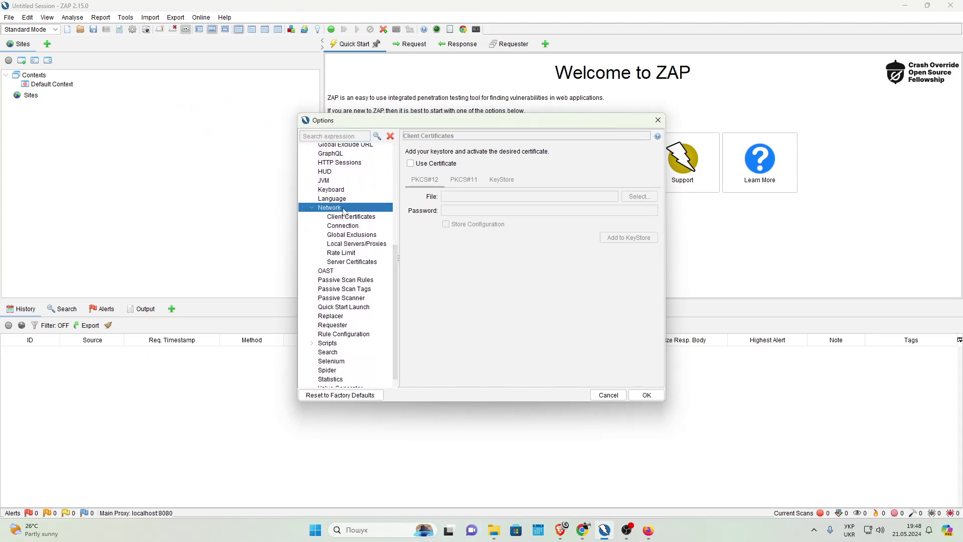
pyautogui.click(344, 245)
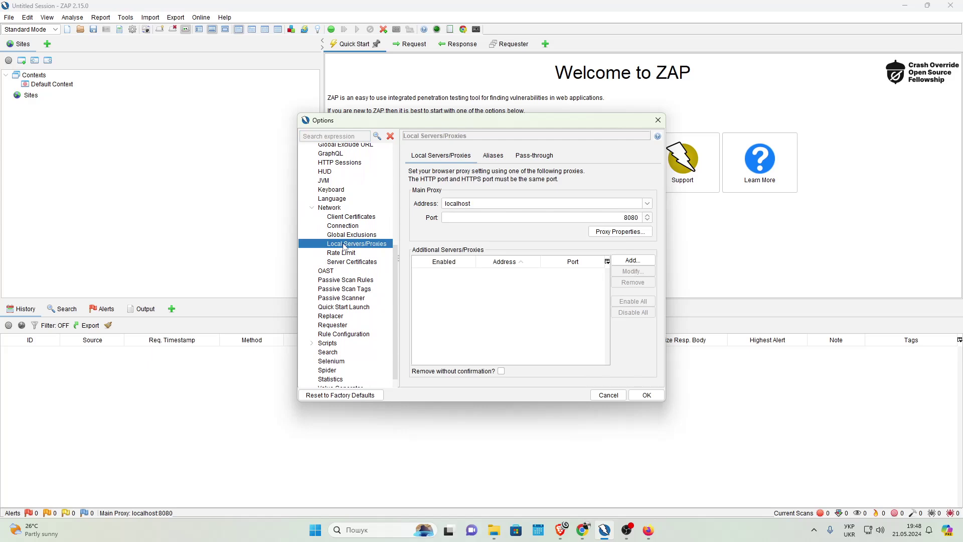
# Set the main proxy's address to 127.0.0.1 and port to 8081, and confirm the options
pyautogui.click(533, 204)
pyautogui.click(647, 203)
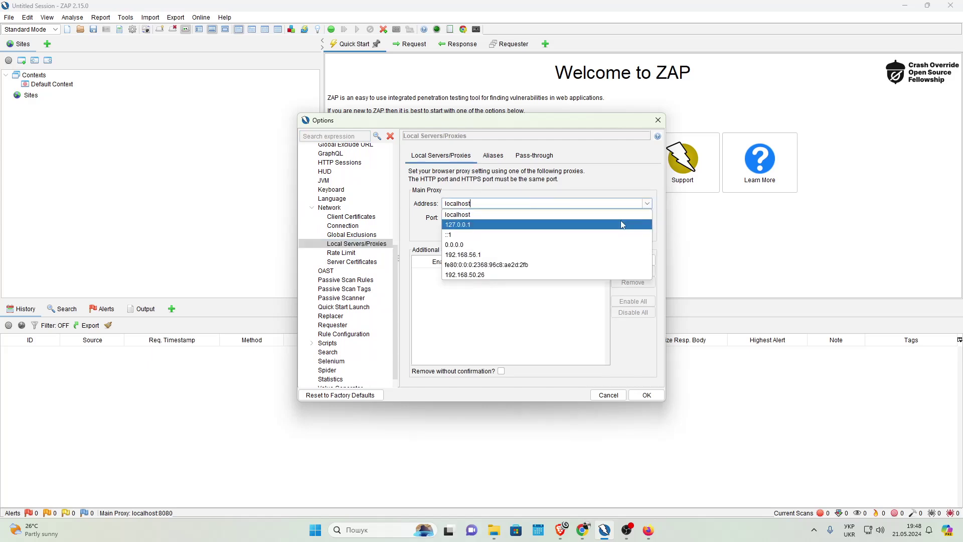
pyautogui.click(624, 221)
pyautogui.click(633, 218)
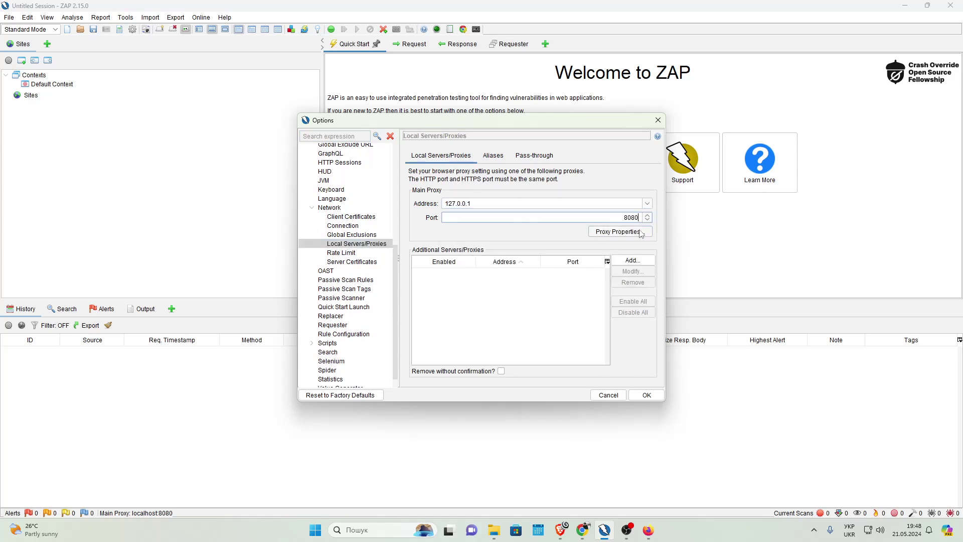
pyautogui.click(646, 396)
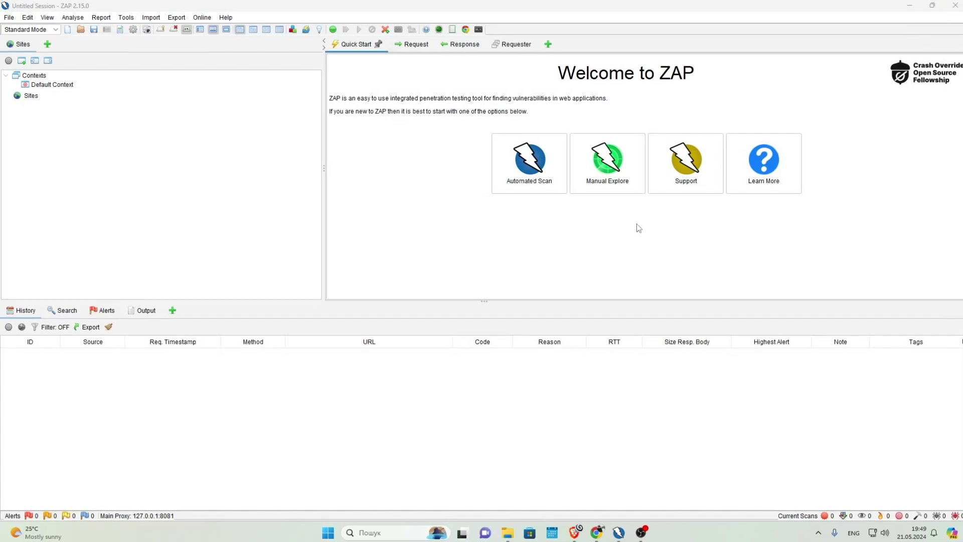
# Open Manual Explore, choose Firefox as the browser and launch it through ZAP
pyautogui.click(618, 175)
pyautogui.click(494, 173)
pyautogui.click(490, 195)
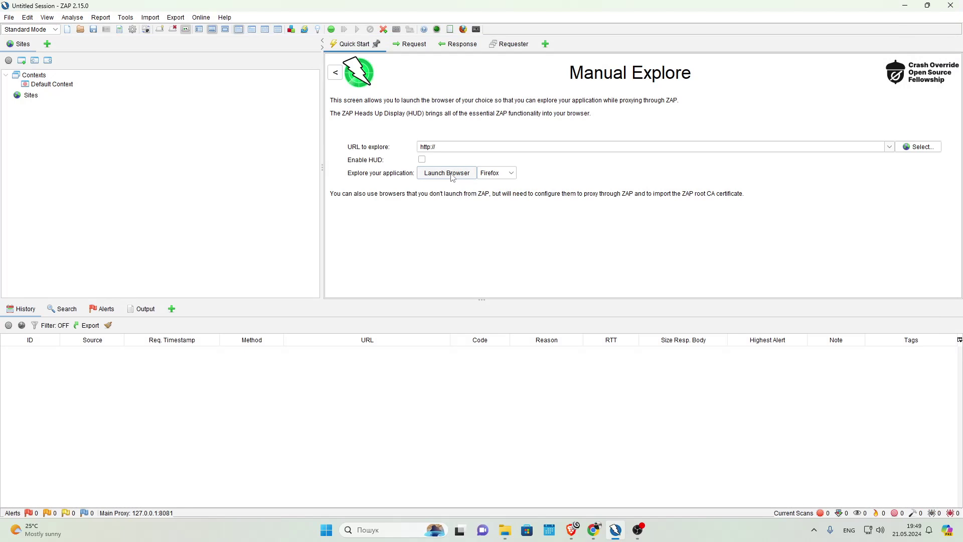
pyautogui.click(452, 175)
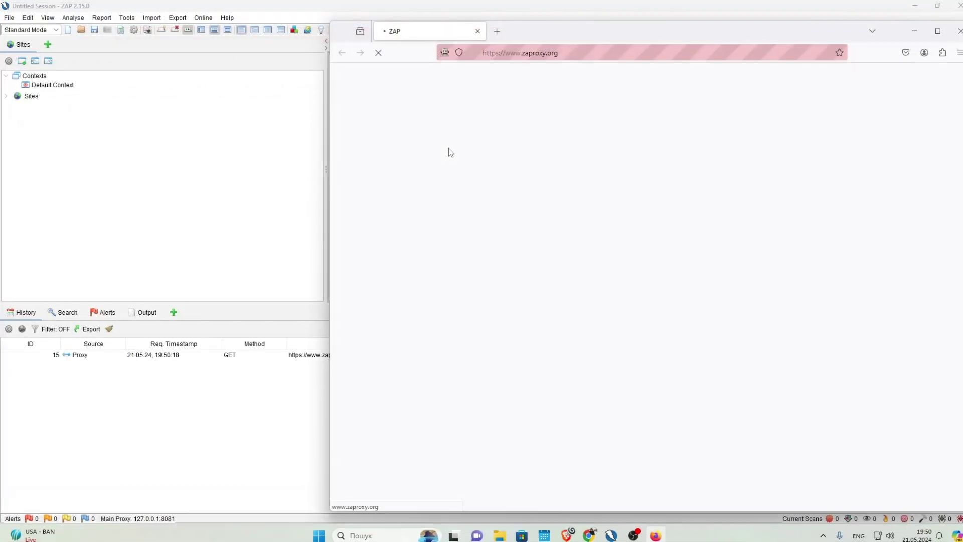
# Browse the ZAP site's Blog, Videos and Documentation pages in the launched browser, and check the alerts and expanded Sites tree in ZAP
pyautogui.click(453, 79)
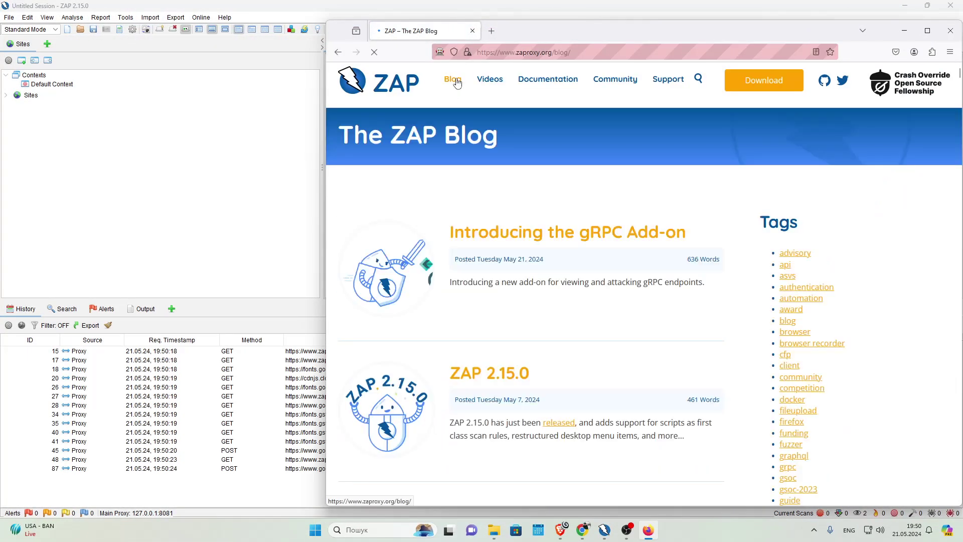
pyautogui.click(489, 81)
pyautogui.click(537, 80)
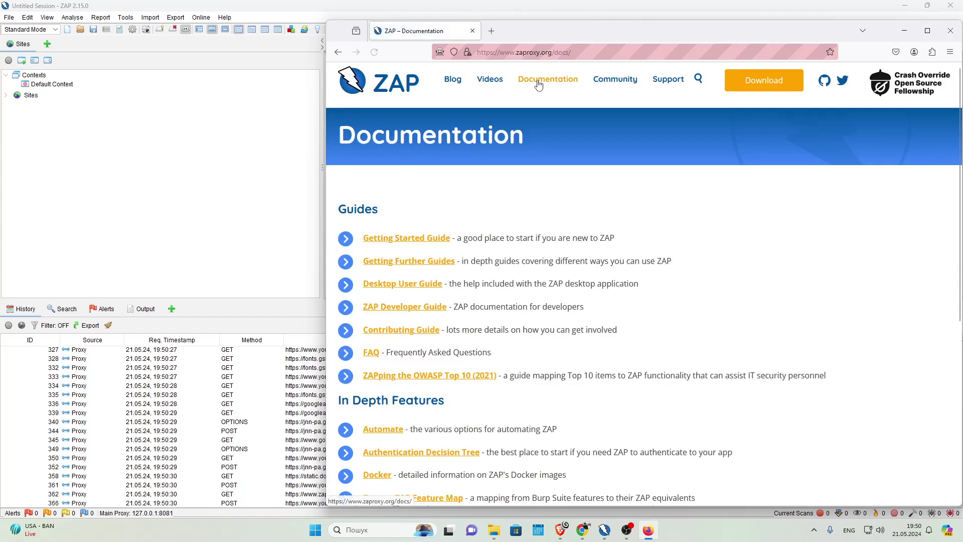
pyautogui.click(106, 308)
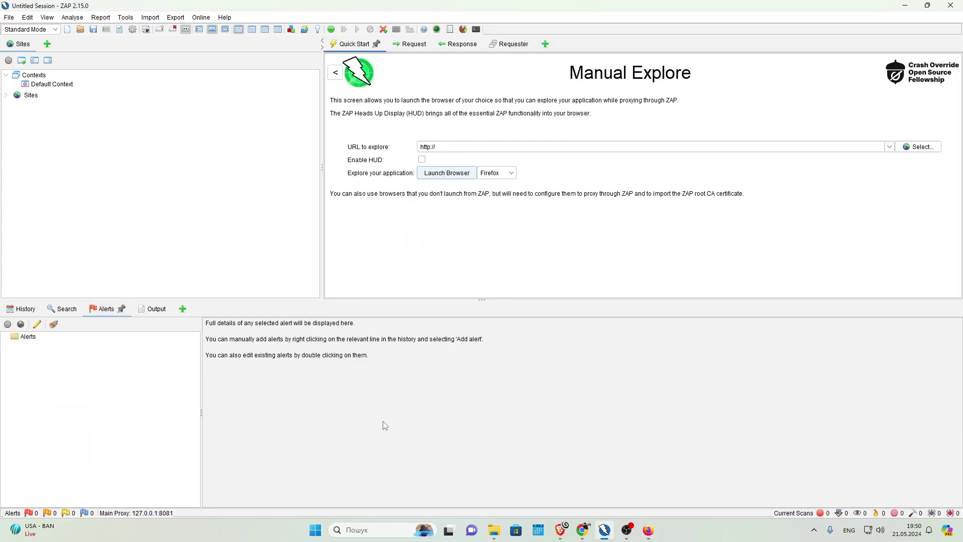
pyautogui.click(6, 95)
# Return to the launched browser and visit the ZAP site's Community, Supporters, Blog, Videos and Download pages
pyautogui.click(648, 531)
pyautogui.click(615, 80)
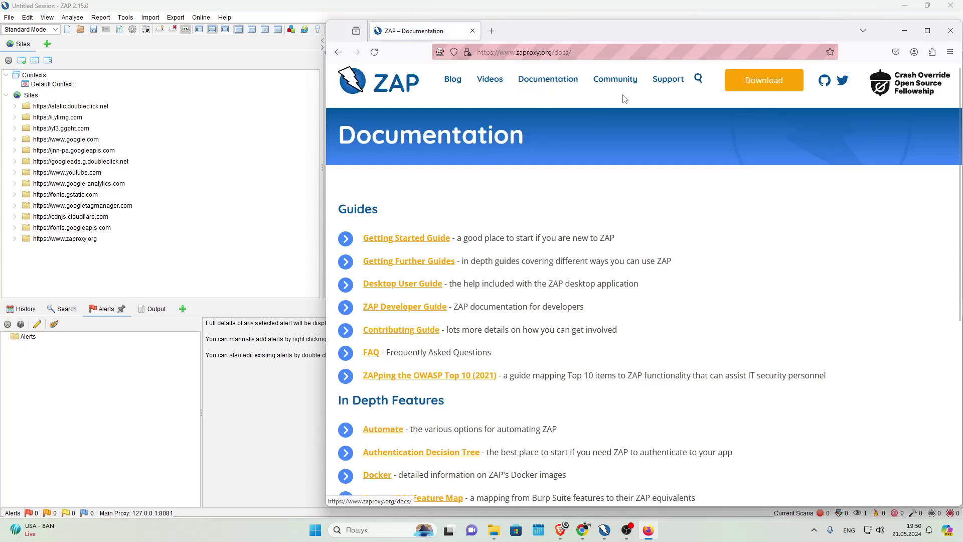
pyautogui.scroll(-15, 606, 188)
pyautogui.click(389, 326)
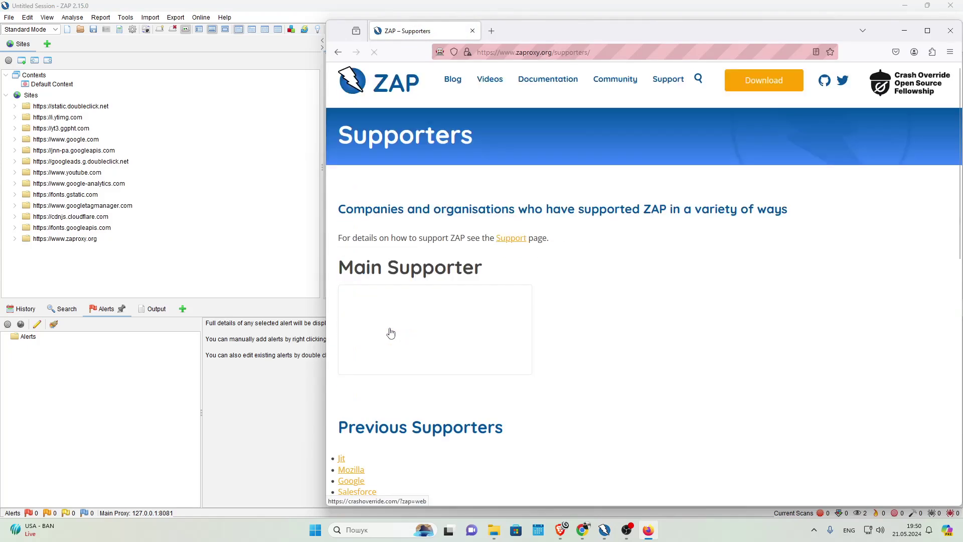
pyautogui.click(444, 82)
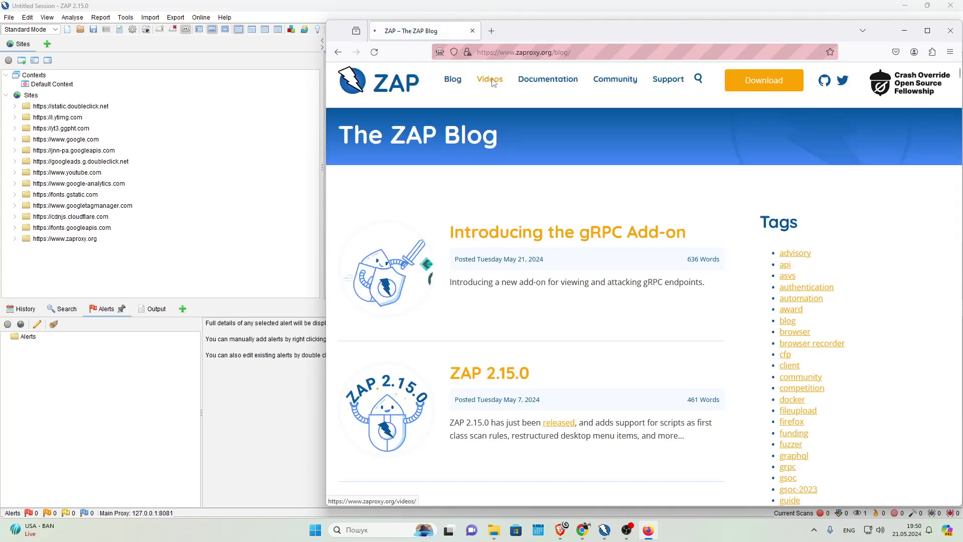
pyautogui.click(491, 80)
pyautogui.click(615, 79)
pyautogui.click(764, 80)
# Switch to ZAP and inspect the static.doubleclick.net and i.ytimg.com entries in the Sites tree
pyautogui.click(605, 530)
pyautogui.doubleClick(55, 106)
pyautogui.doubleClick(55, 117)
pyautogui.doubleClick(56, 106)
# Switch back to the launched browser and open the Community and Documentation pages
pyautogui.hotkey('alt', 'Tab')
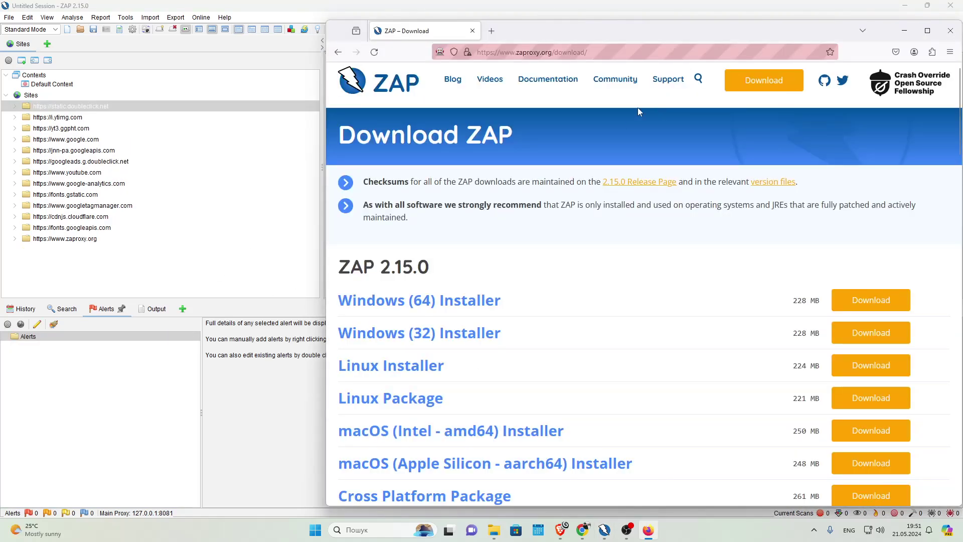
pyautogui.click(614, 80)
pyautogui.click(548, 80)
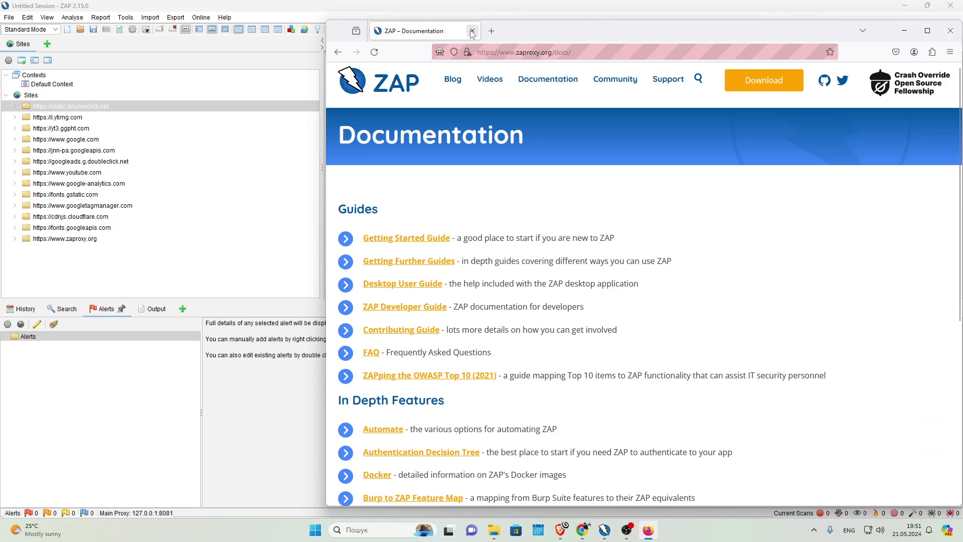
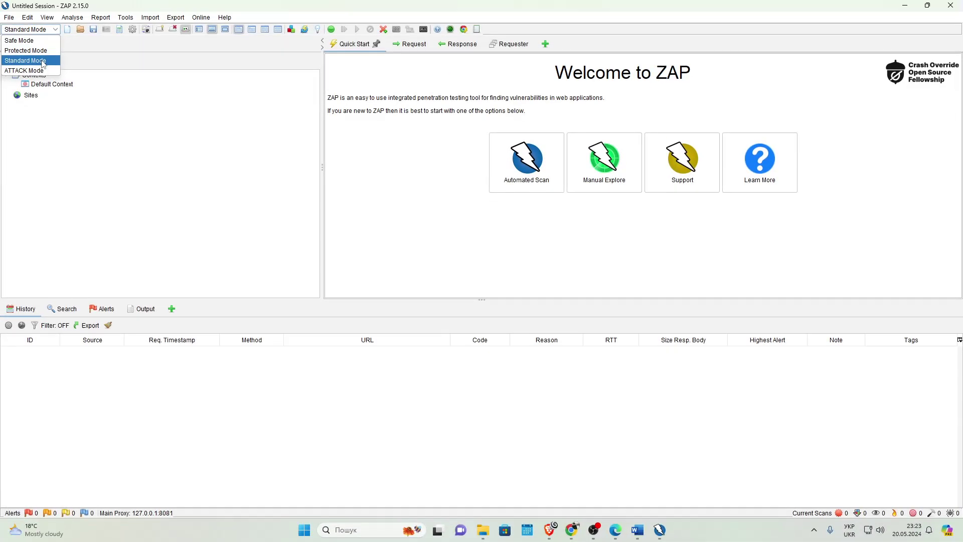
# Change ZAP's mode to Safe Mode and back to Standard Mode
pyautogui.click(47, 31)
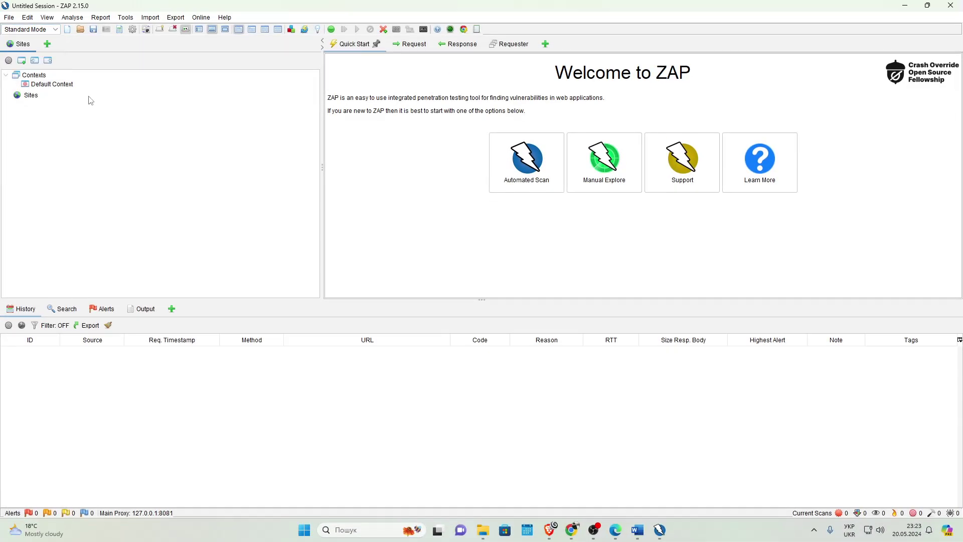
pyautogui.click(19, 40)
pyautogui.click(52, 34)
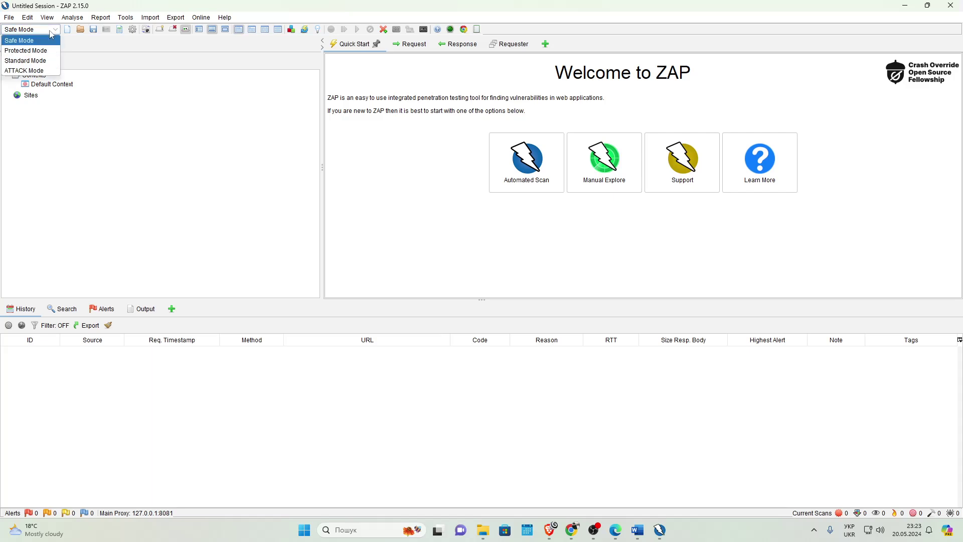
pyautogui.click(19, 61)
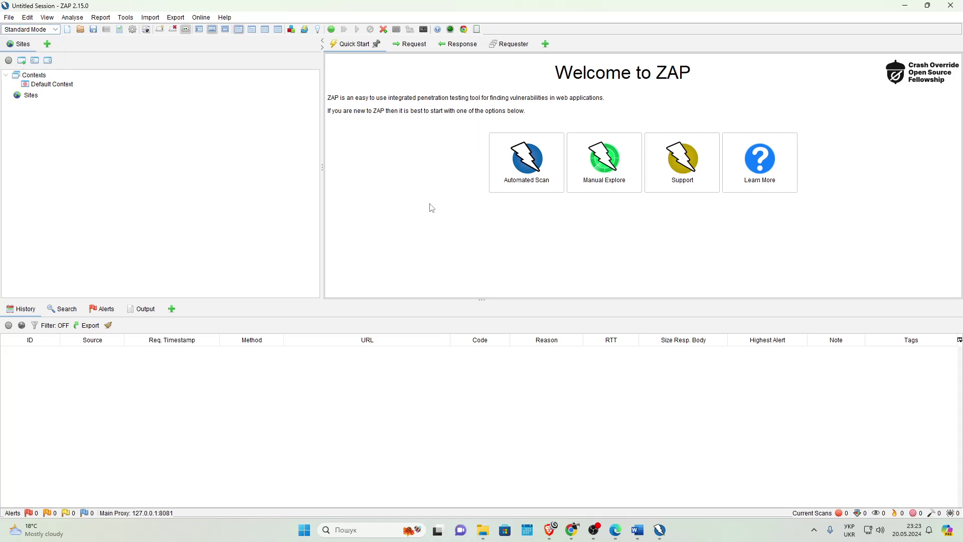
pyautogui.click(525, 173)
pyautogui.click(411, 146)
pyautogui.write('https://www.try2hack.lt/en/')
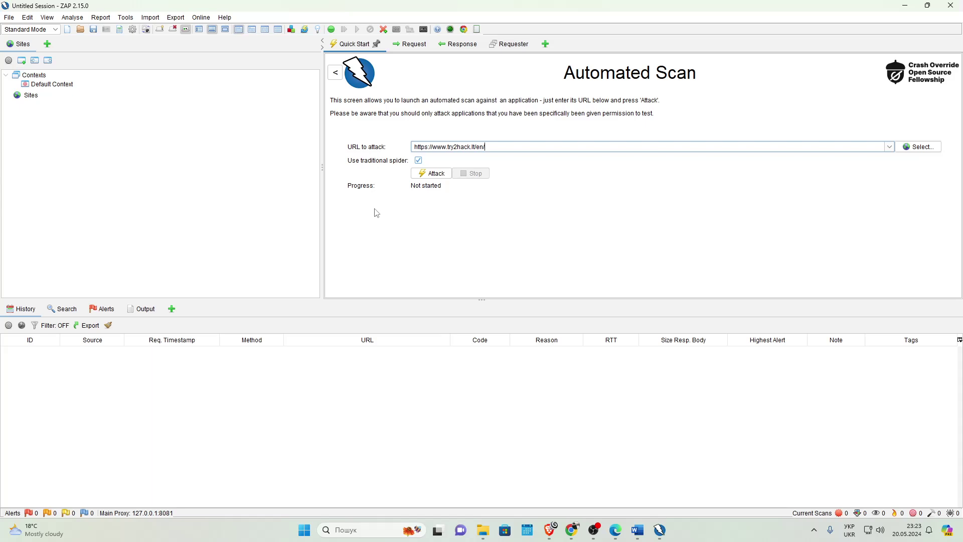
pyautogui.click(432, 174)
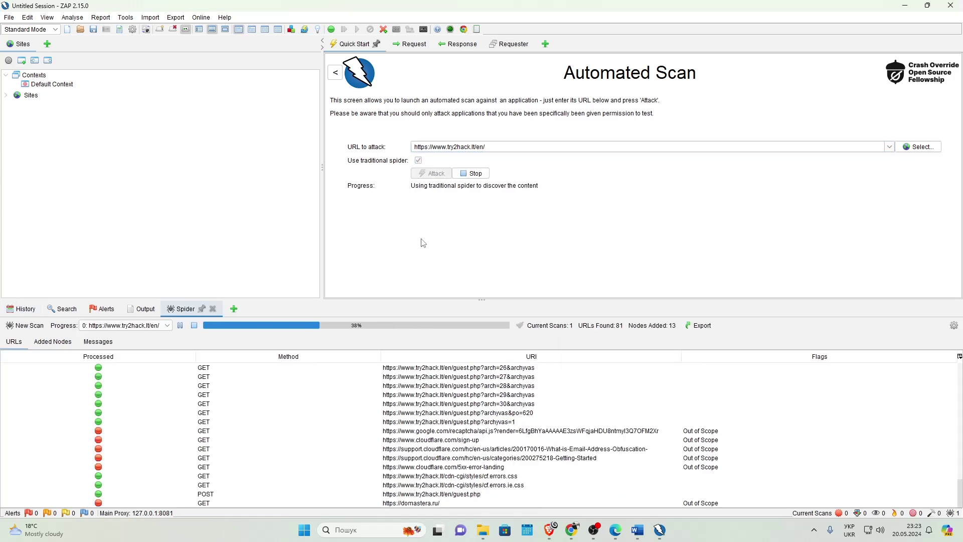
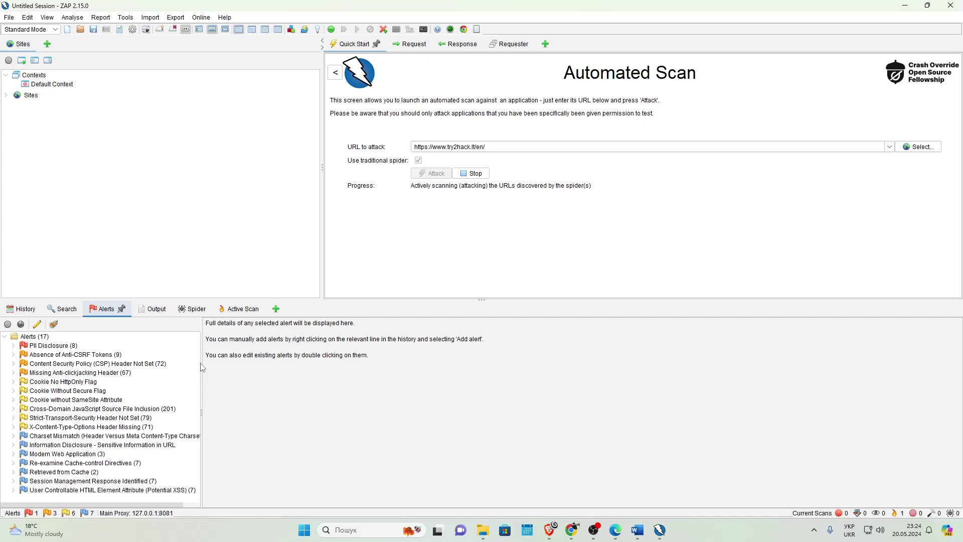
# Examine the risk and details of the PII Disclosure, Absence of Anti-CSRF Tokens and Cookie No HttpOnly Flag alerts
pyautogui.click(47, 346)
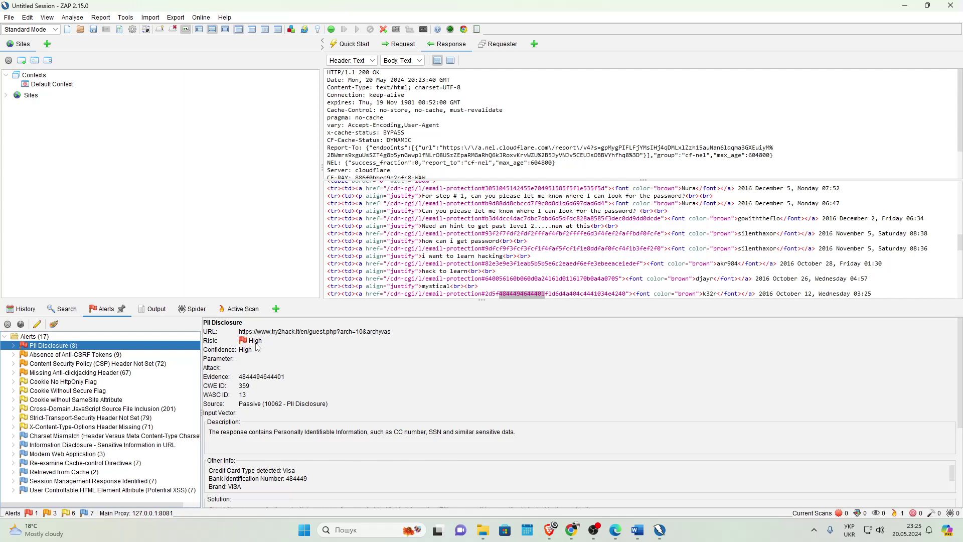
pyautogui.click(49, 355)
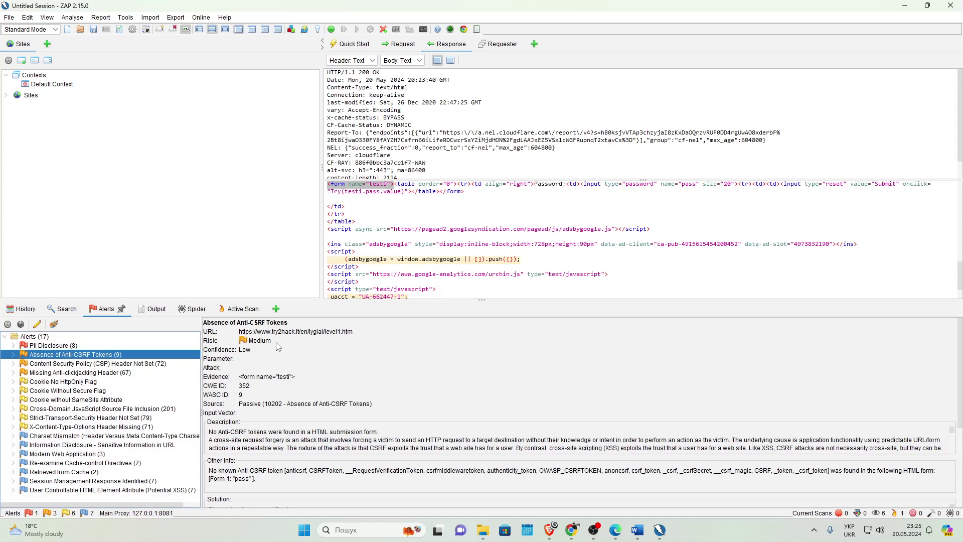
pyautogui.click(82, 382)
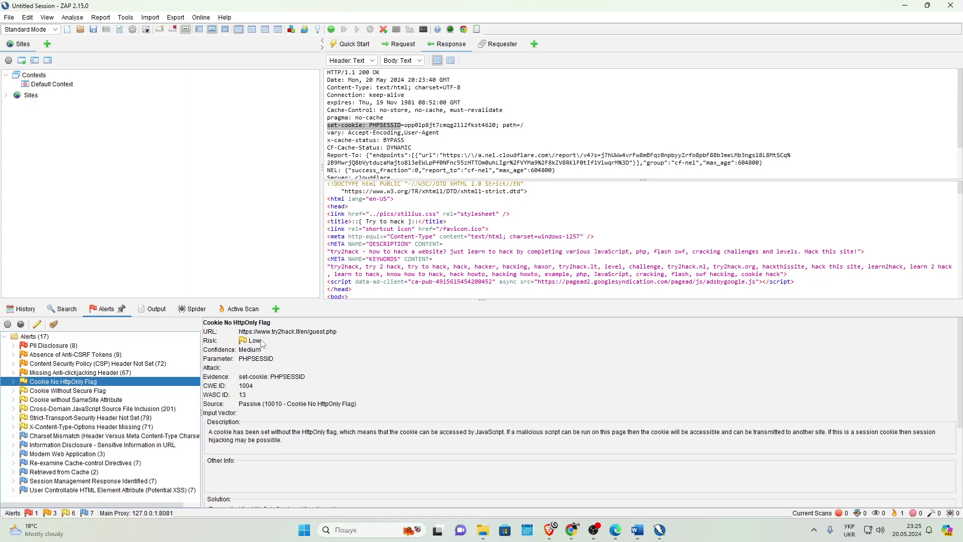
# Examine the risk level and details of the Charset Mismatch (Header Versus Meta Content-Type Charset) alert
pyautogui.click(102, 436)
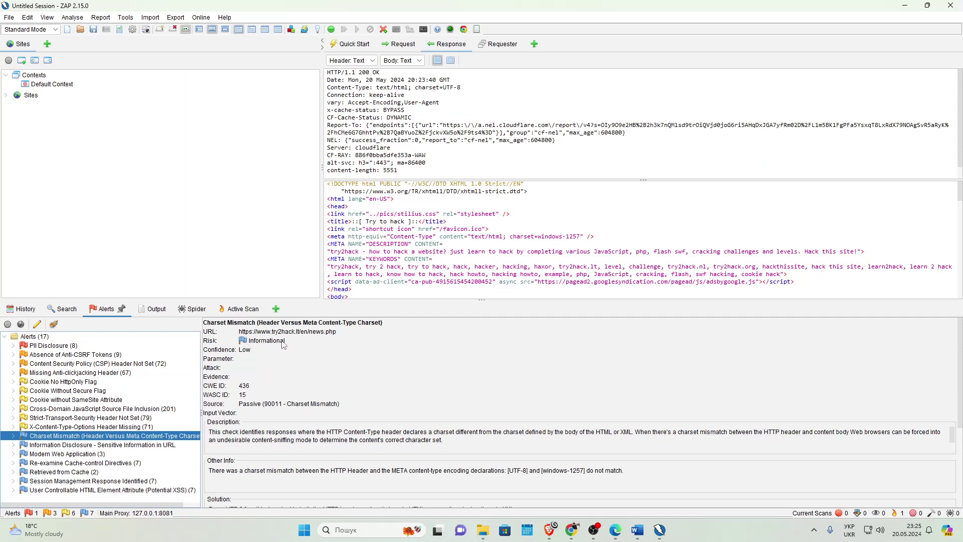
pyautogui.hscroll(1, 170, 406)
pyautogui.hscroll(-1, 171, 407)
# Expand the PII Disclosure alert's affected requests and examine the alert's URL, description and solution
pyautogui.click(30, 346)
pyautogui.click(13, 346)
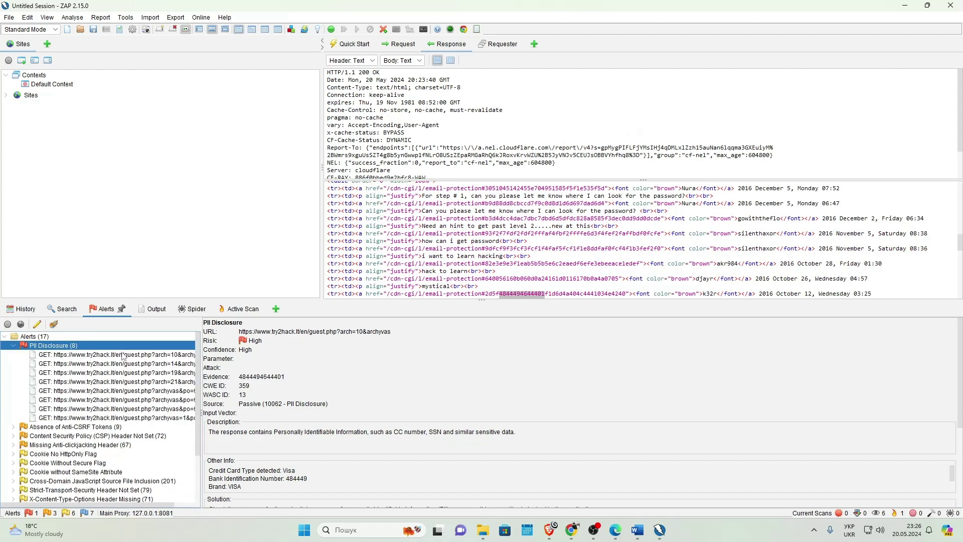
pyautogui.moveTo(239, 332); pyautogui.dragTo(395, 333)
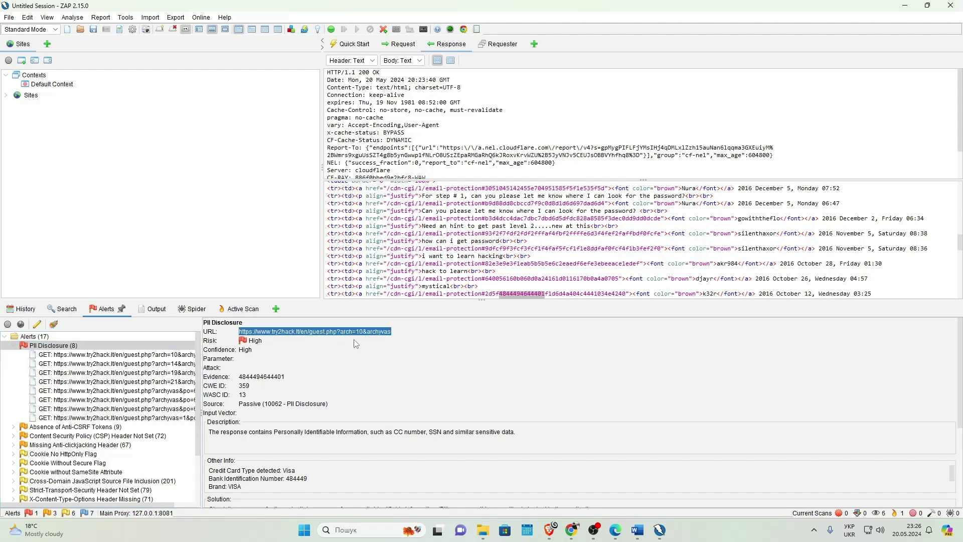
pyautogui.scroll(-3, 340, 393)
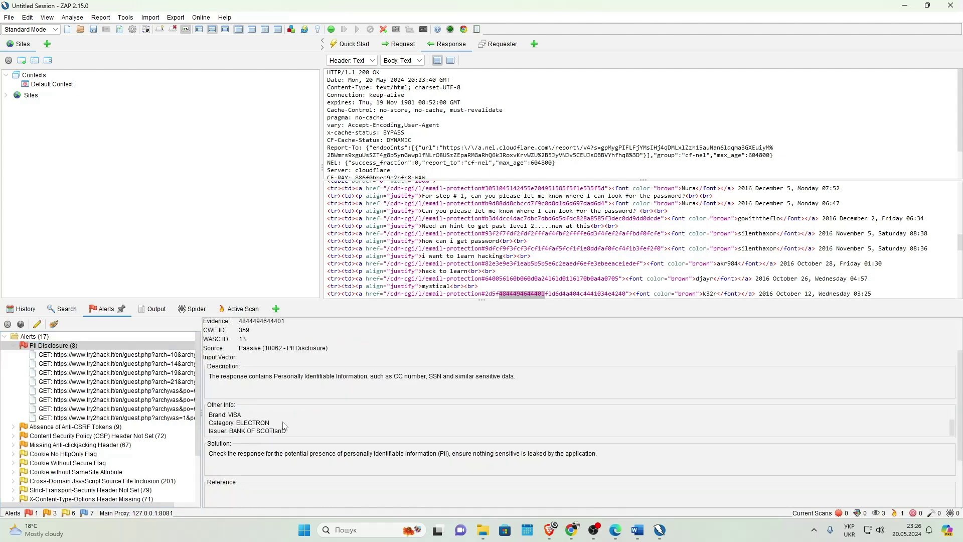
pyautogui.moveTo(210, 376); pyautogui.dragTo(378, 385)
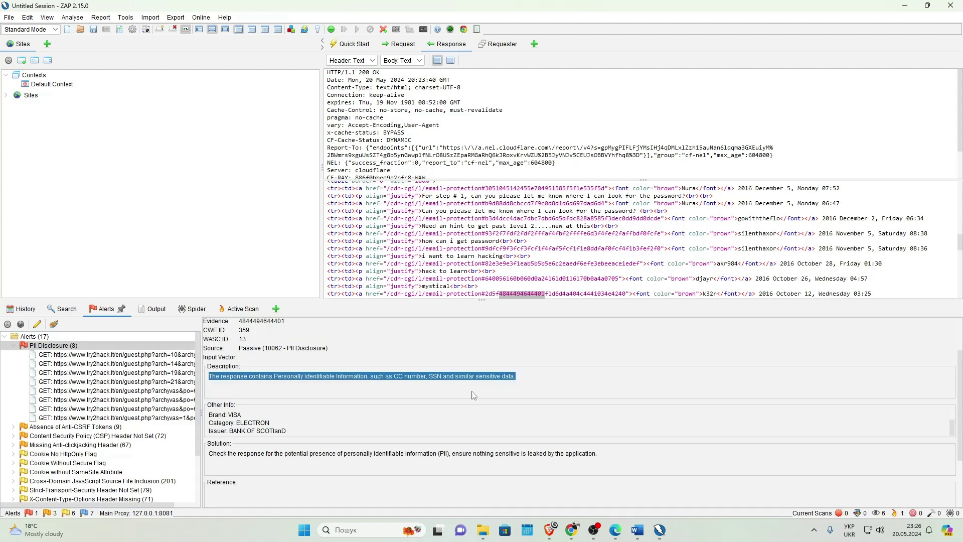
pyautogui.moveTo(210, 457); pyautogui.dragTo(596, 463)
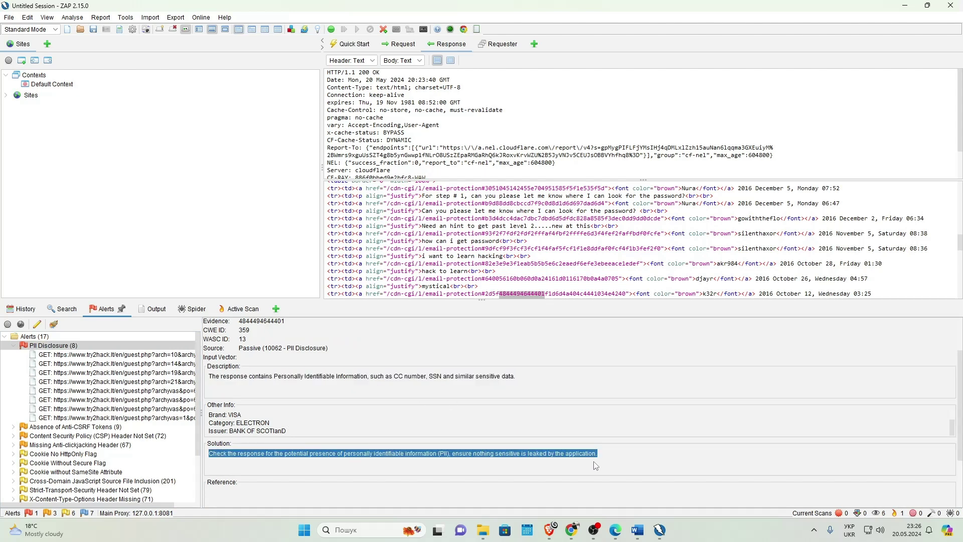
# Examine the PII Disclosure alert's reference, alert tags and other info, and collapse its list of affected requests
pyautogui.scroll(-3, 446, 477)
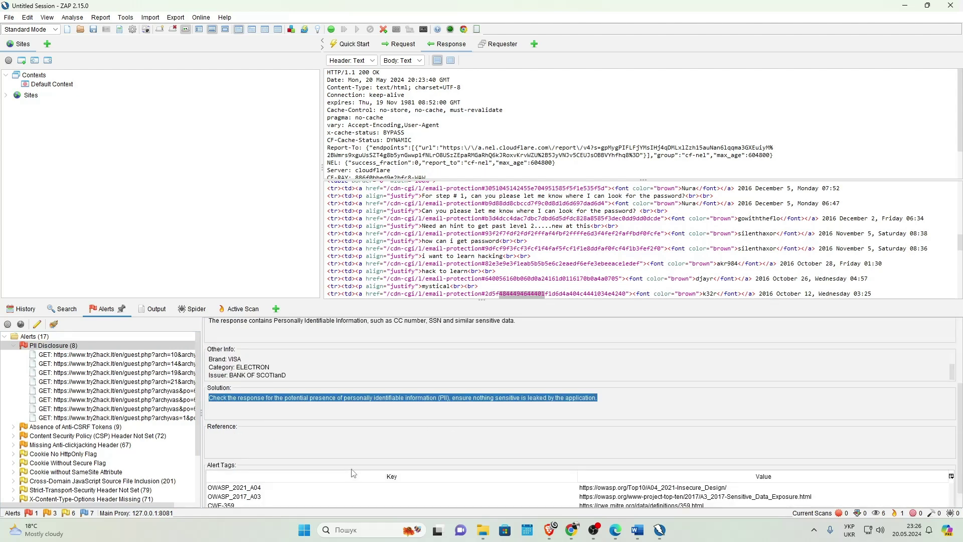
pyautogui.click(273, 447)
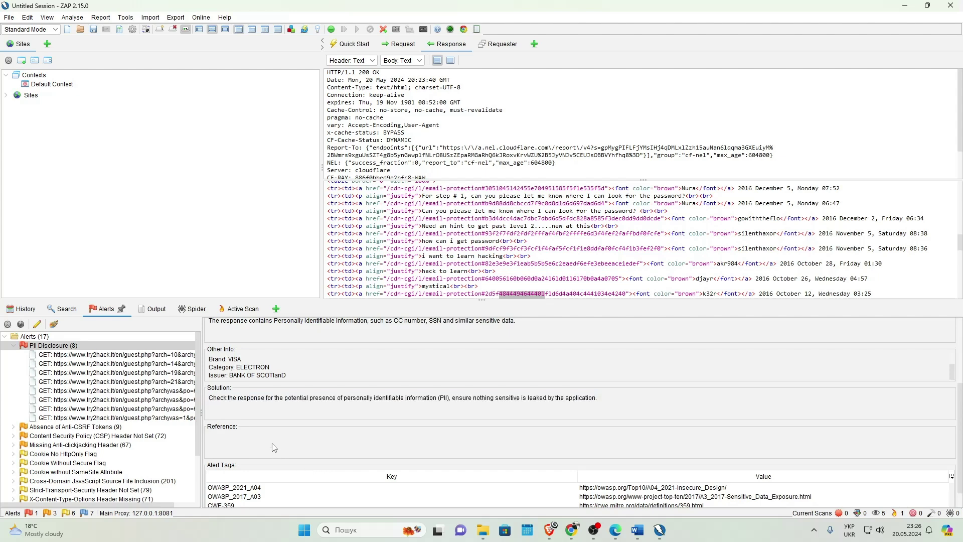
pyautogui.click(256, 488)
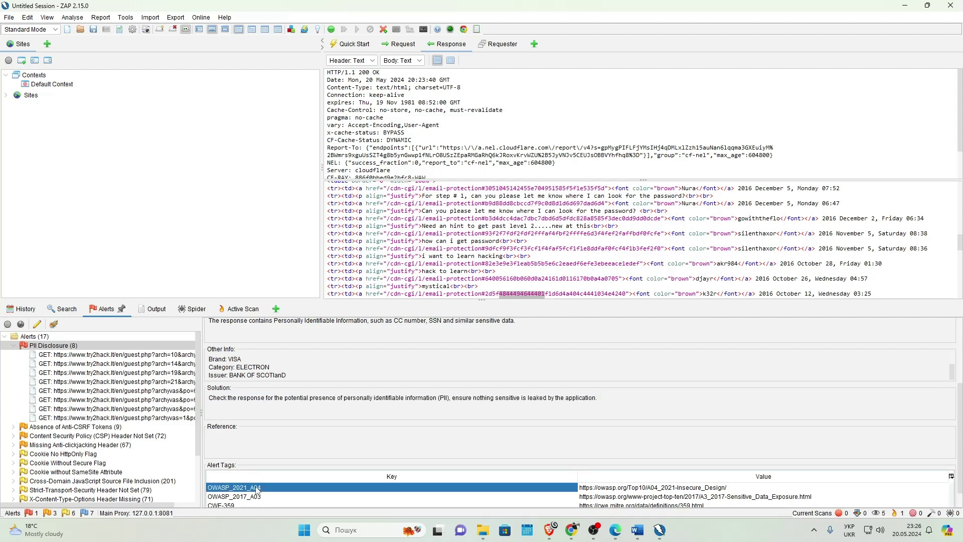
pyautogui.doubleClick(21, 346)
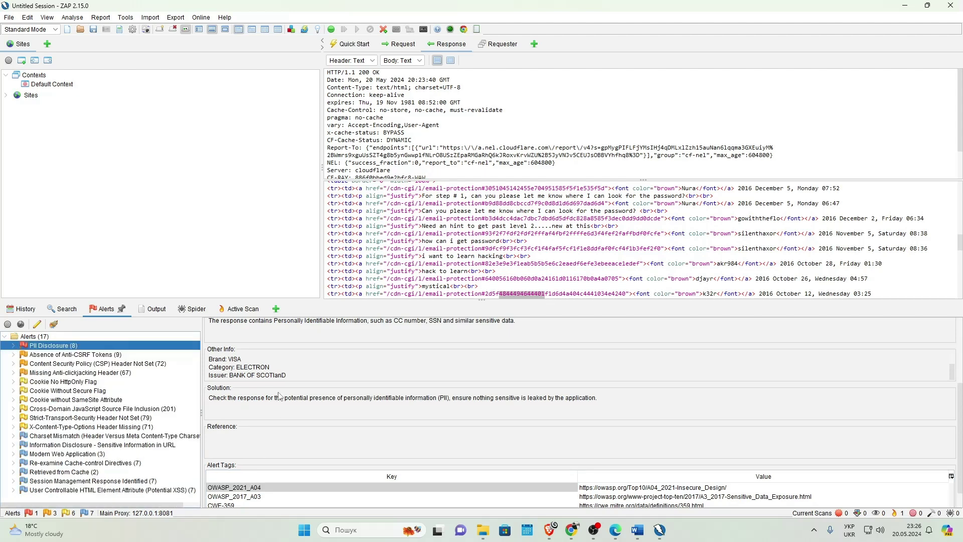
pyautogui.scroll(1, 292, 354)
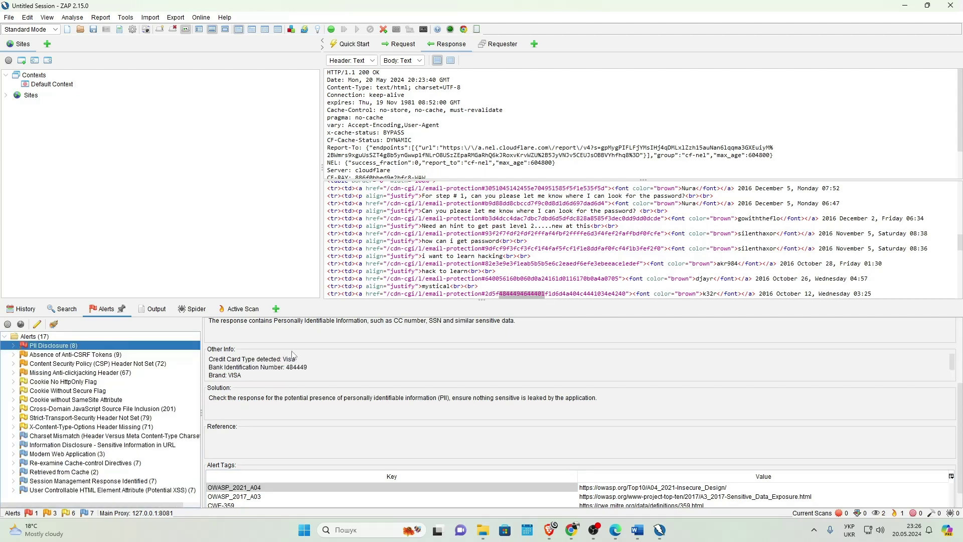
# Examine the details of the Absence of Anti-CSRF Tokens alert, including its solution and references
pyautogui.click(104, 356)
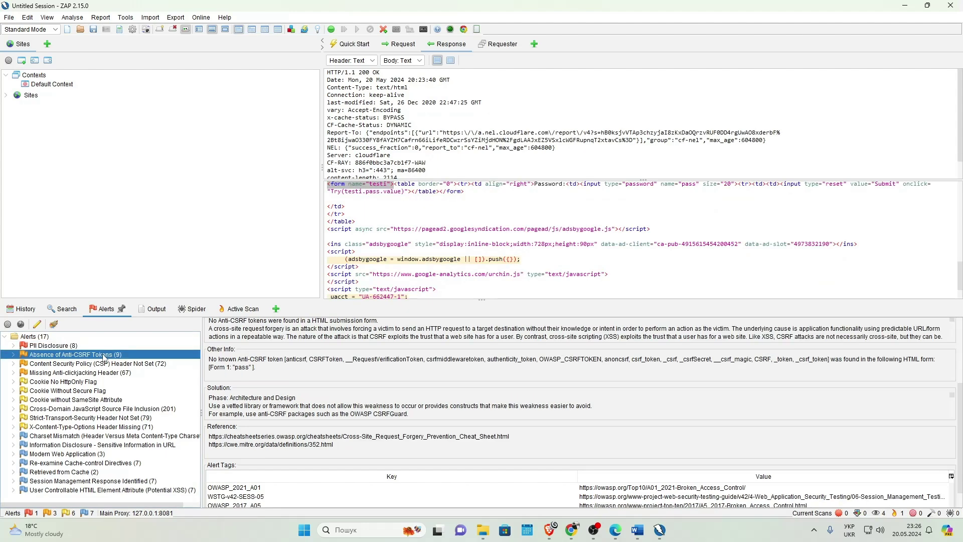